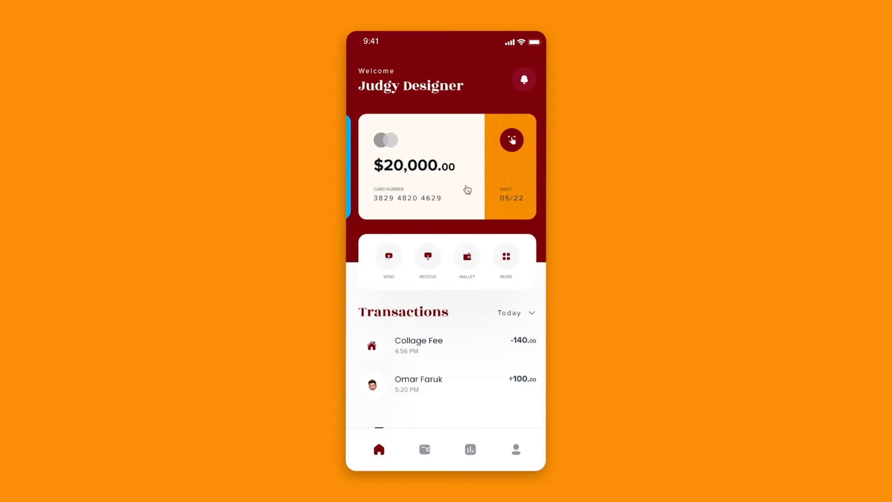
left_click(459, 186)
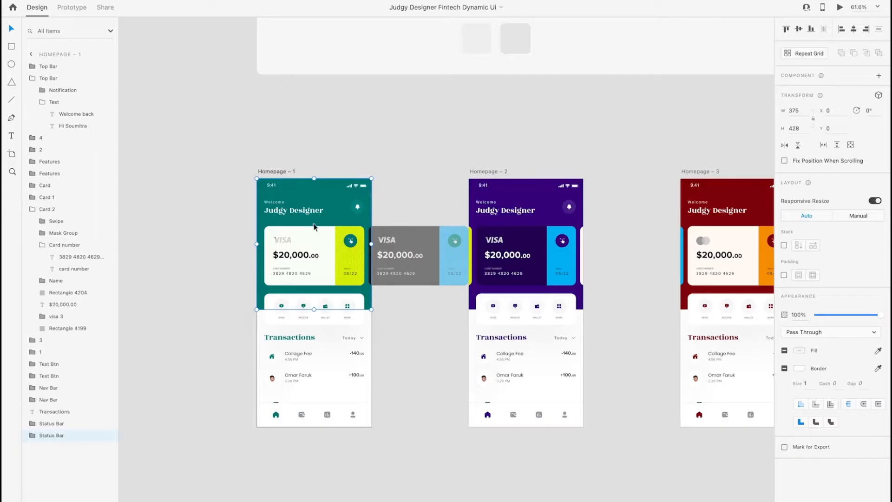
Examine the Rozha One title styles and Proxima Nova text styles in the Typography section of the style guide
left_click(399, 333)
scroll(400, 330, "down", 5)
scroll(400, 331, "up", 1)
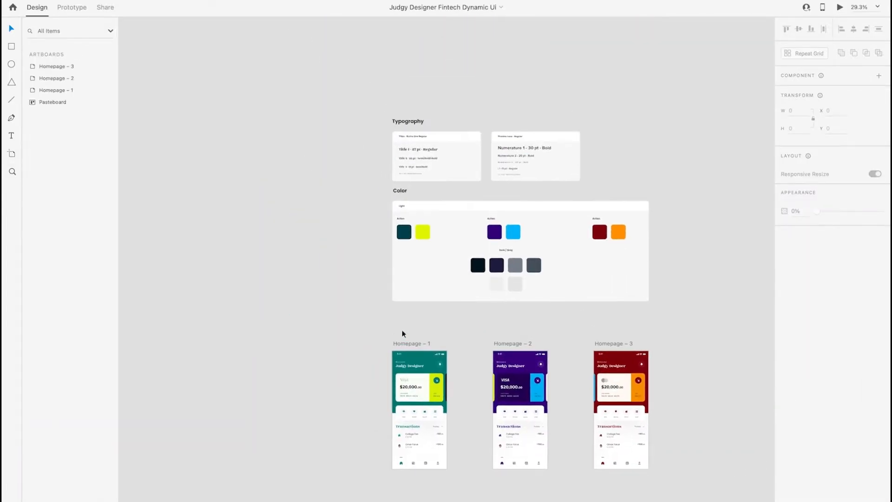
scroll(445, 150, "up", 5)
scroll(446, 154, "up", 4)
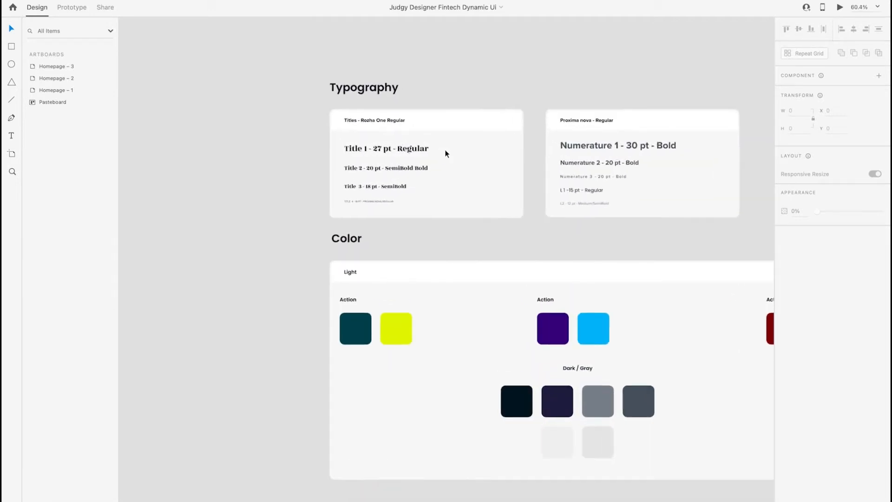
scroll(446, 154, "up", 2)
scroll(445, 151, "right", 4)
scroll(445, 151, "up", 1)
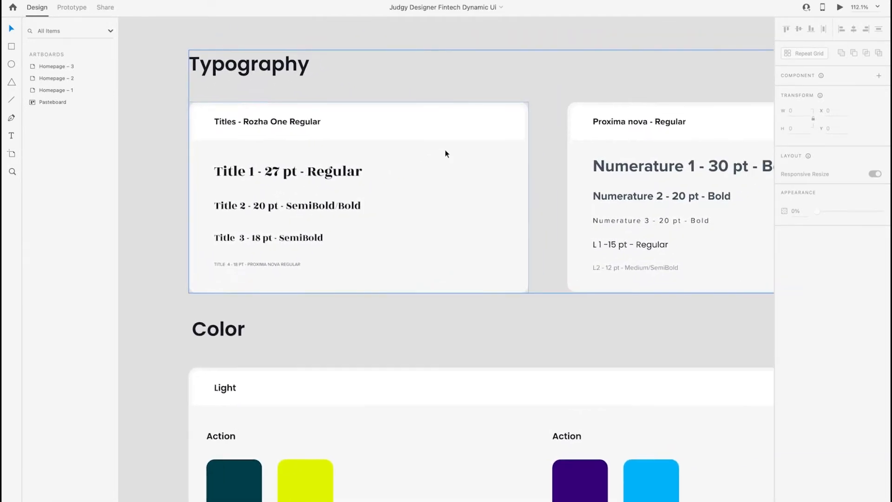
scroll(445, 153, "left", 2)
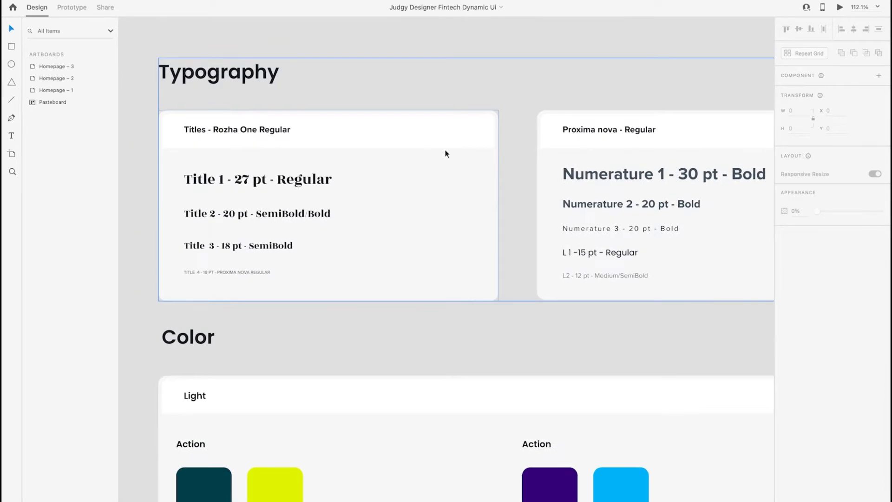
scroll(445, 153, "down", 1)
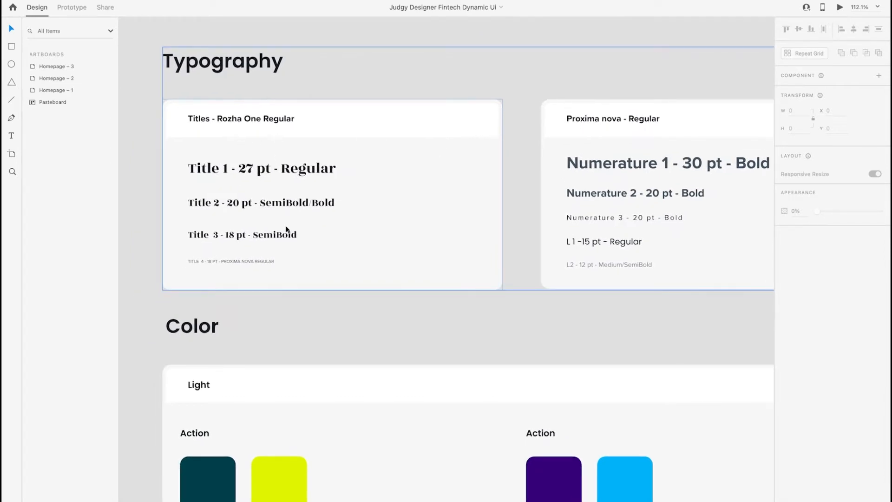
scroll(358, 221, "right", 6)
scroll(364, 215, "left", 3)
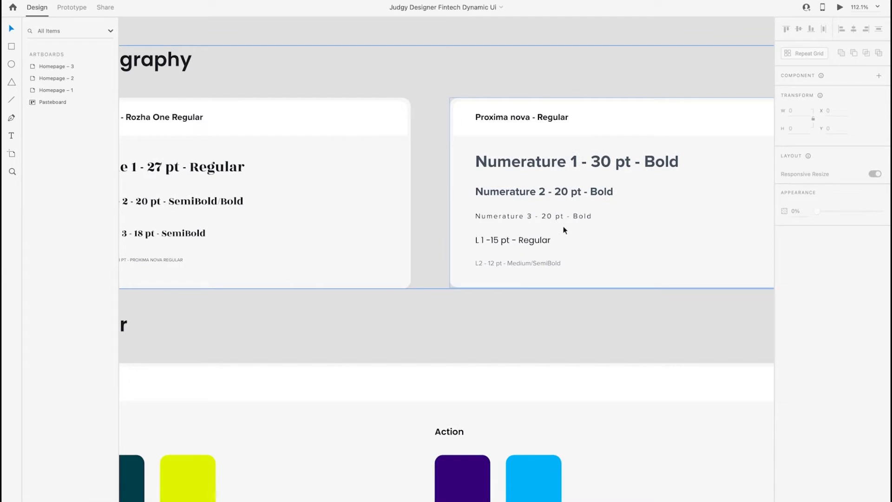
scroll(566, 230, "left", 3)
scroll(565, 230, "down", 1)
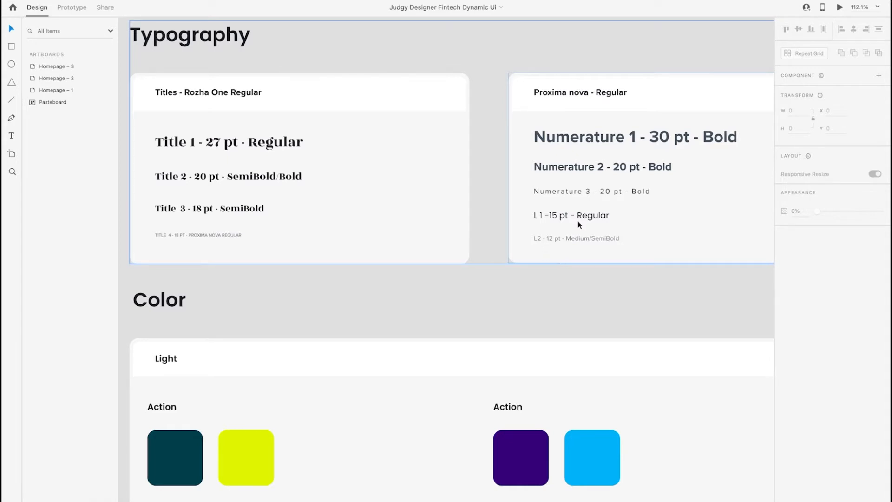
scroll(563, 226, "right", 3)
scroll(563, 226, "up", 1)
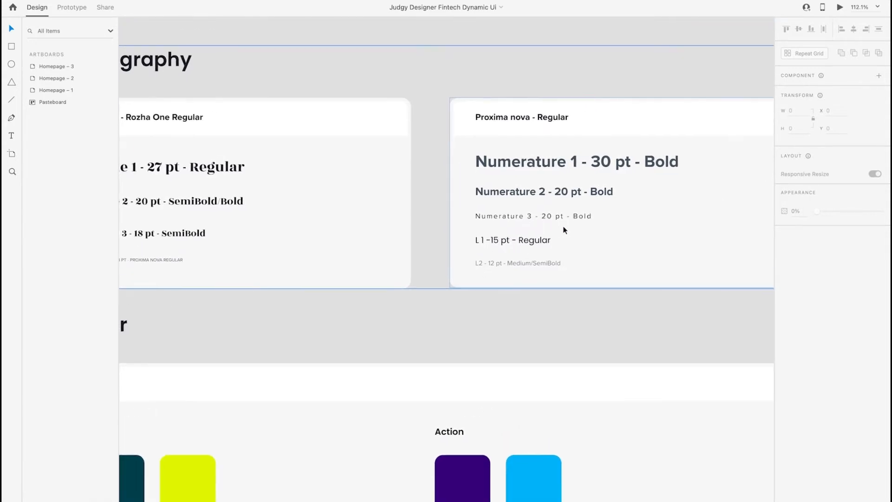
scroll(364, 216, "right", 6)
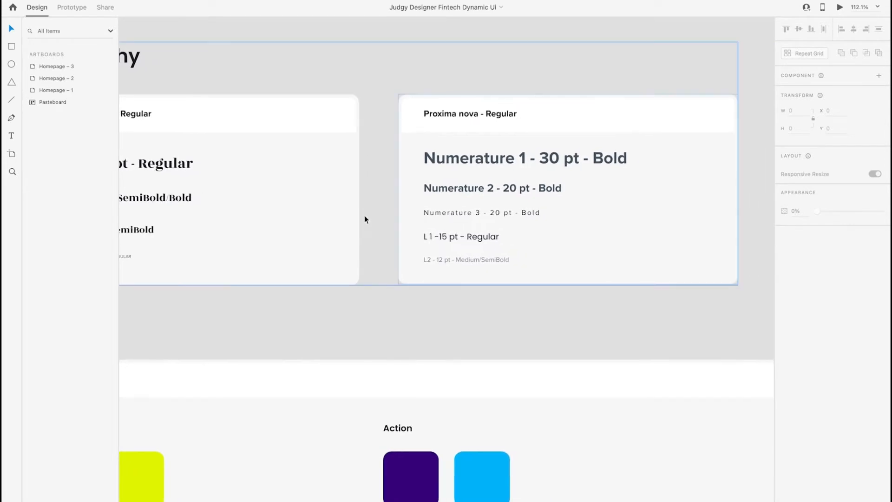
scroll(365, 216, "left", 8)
scroll(365, 219, "left", 3)
scroll(365, 218, "up", 1)
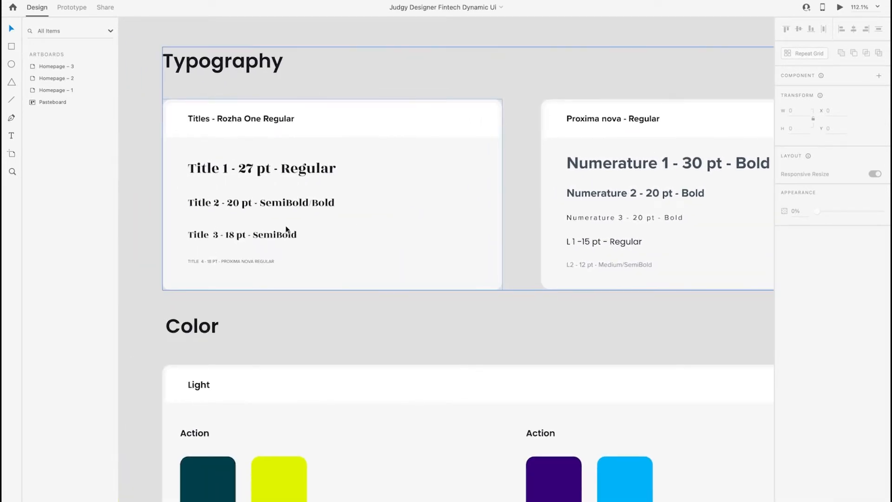
scroll(446, 154, "up", 1)
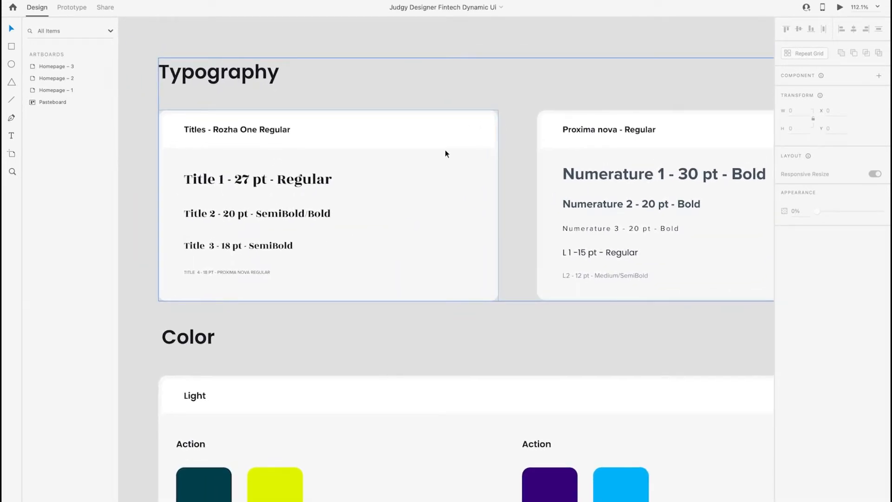
Examine the three Action colour pairs and the Dark / Gray swatches in the Color section
scroll(564, 255, "down", 3)
scroll(564, 256, "right", 2)
scroll(521, 286, "down", 5)
scroll(521, 286, "left", 2)
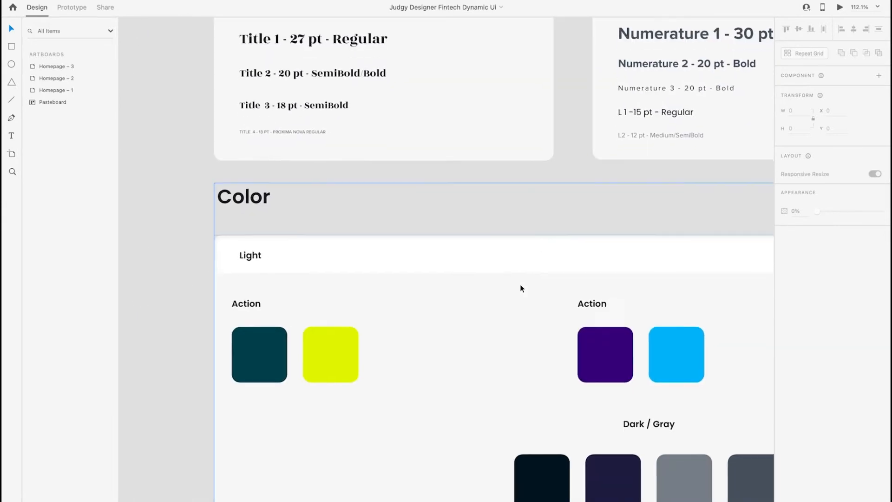
scroll(520, 286, "right", 2)
scroll(520, 286, "down", 1)
scroll(520, 286, "down", 3)
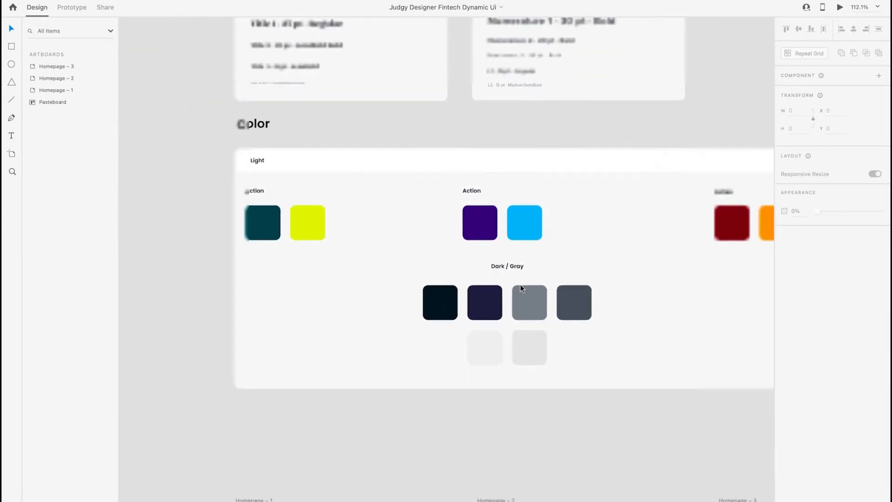
scroll(520, 285, "right", 3)
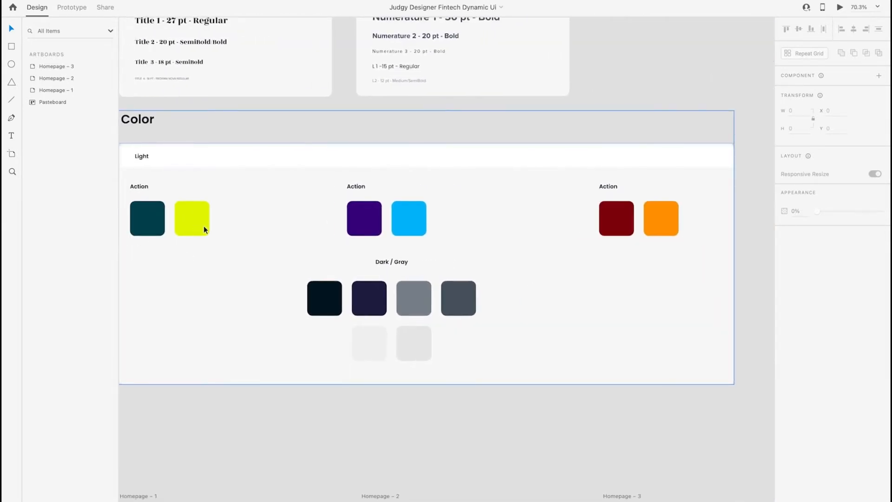
scroll(596, 264, "down", 2)
scroll(596, 264, "left", 1)
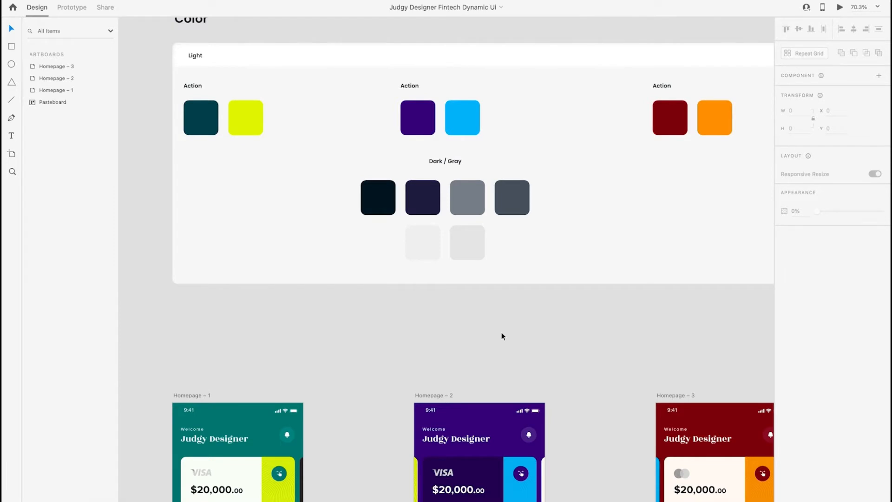
Inspect the text properties of the Welcome line and the Judgy Designer title on the Homepage – 1 artboard
scroll(501, 333, "down", 6)
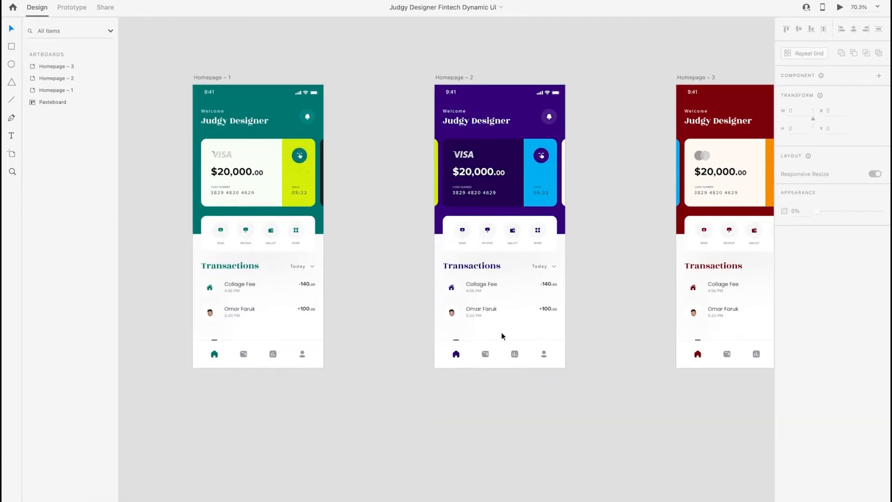
scroll(502, 333, "left", 2)
scroll(501, 333, "up", 1)
scroll(321, 221, "up", 5, "ctrl")
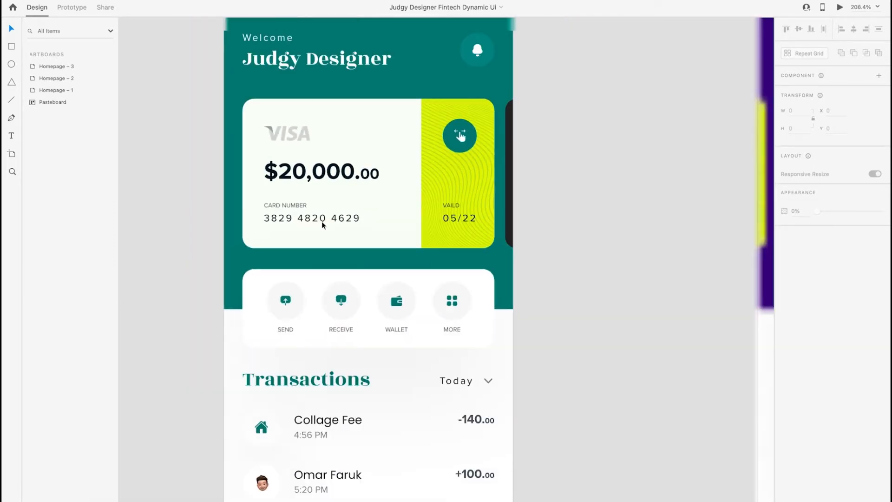
scroll(322, 222, "down", 3, "ctrl")
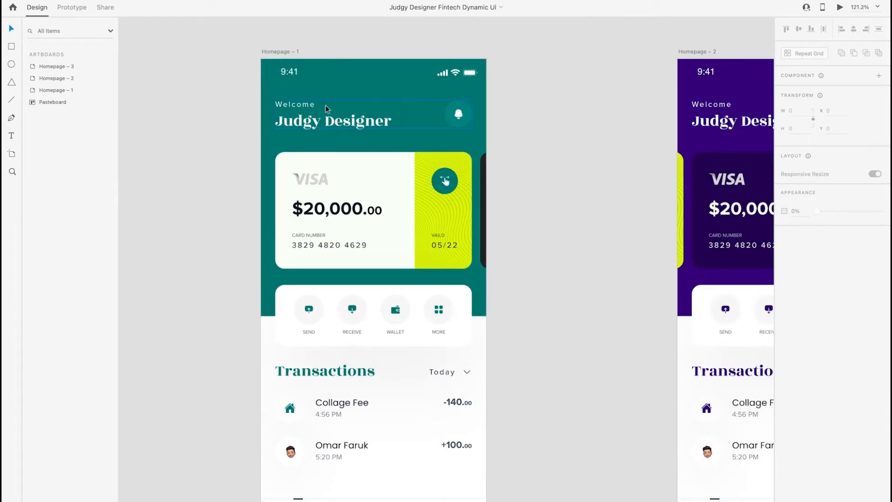
double_click(300, 105)
double_click(300, 105)
double_click(300, 105)
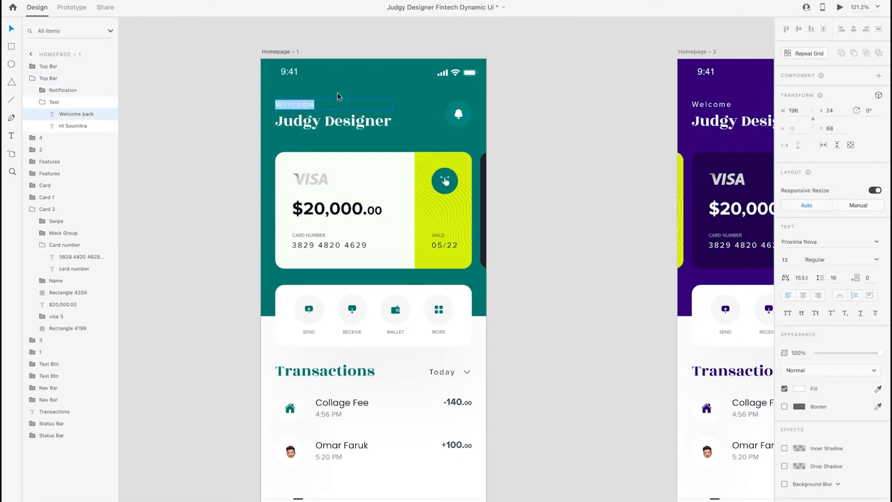
key("Escape")
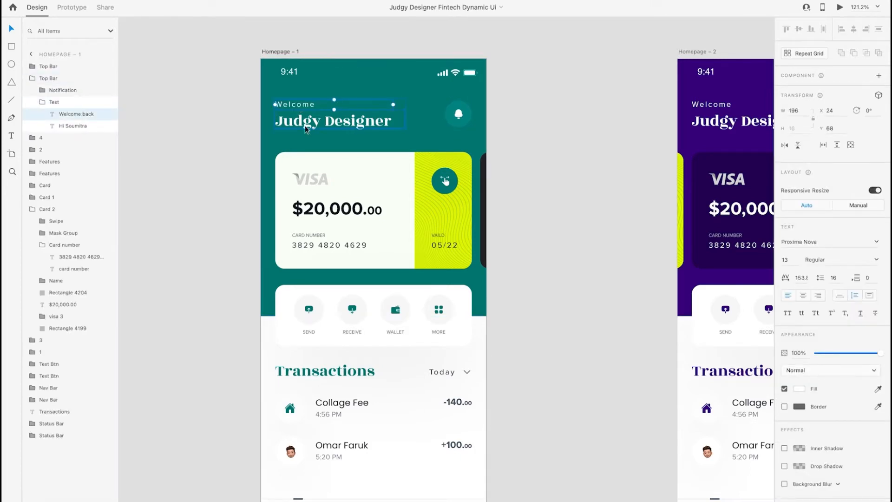
left_click(333, 124)
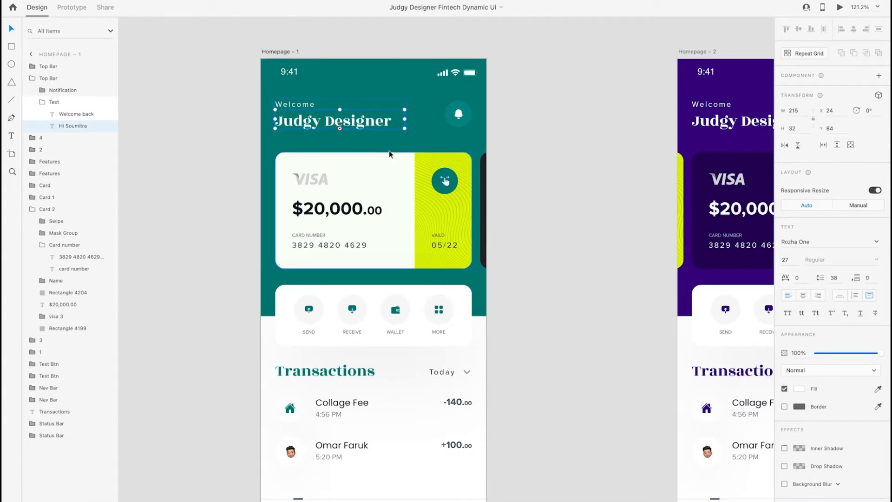
left_click(513, 151)
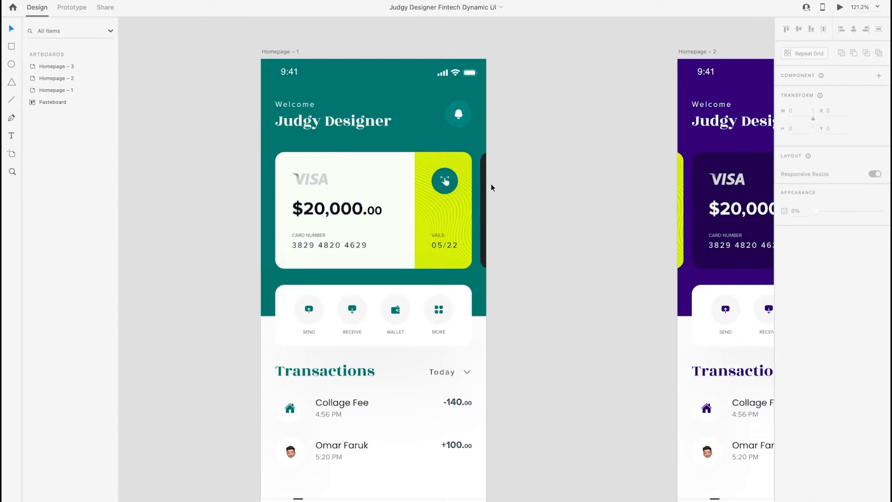
Duplicate the Homepage – 1 artboard and place the copy to the left of the original at X 10539, Y -3800
scroll(489, 187, "down", 2)
scroll(488, 188, "left", 1)
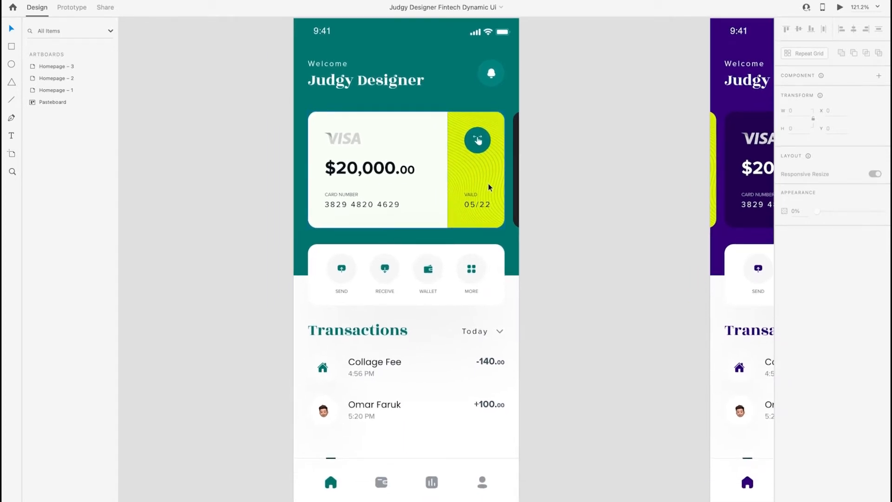
scroll(402, 125, "up", 1)
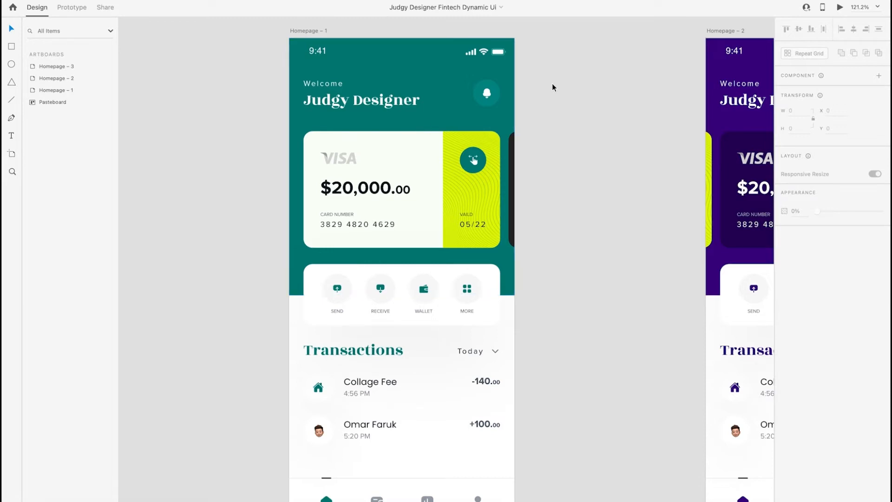
scroll(479, 147, "down", 5)
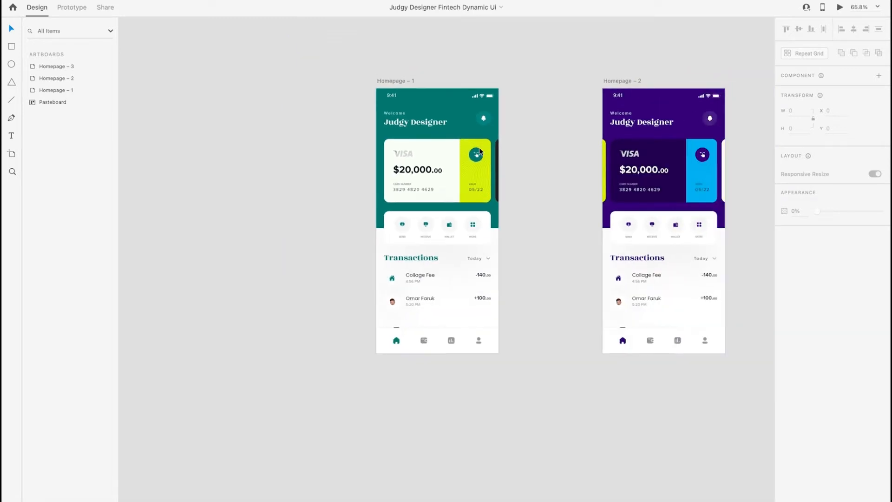
scroll(505, 132, "left", 3)
left_click_drag(521, 85, 286, 80, "alt")
Examine the duplicated homepage's layout, from the header and Visa card to the feature buttons, transactions and navigation bar
scroll(291, 175, "up", 5)
scroll(526, 95, "left", 2)
scroll(526, 95, "up", 1)
scroll(509, 119, "up", 4)
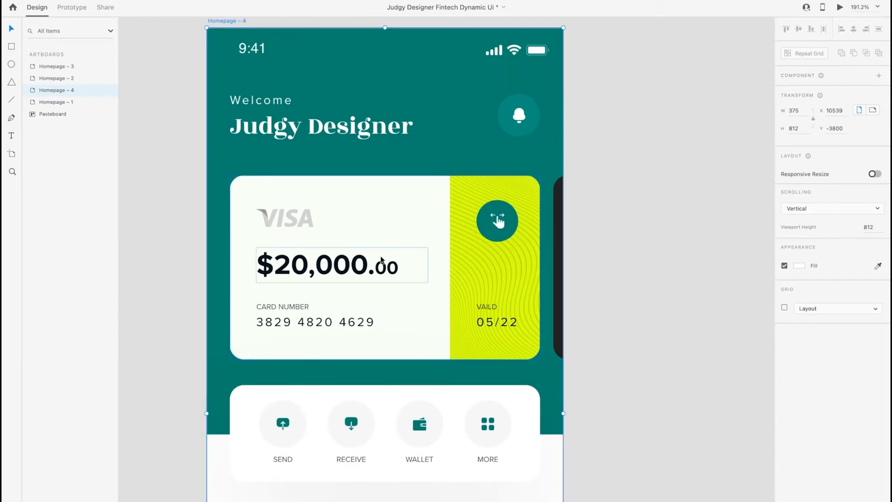
scroll(381, 262, "down", 3)
scroll(381, 262, "down", 4)
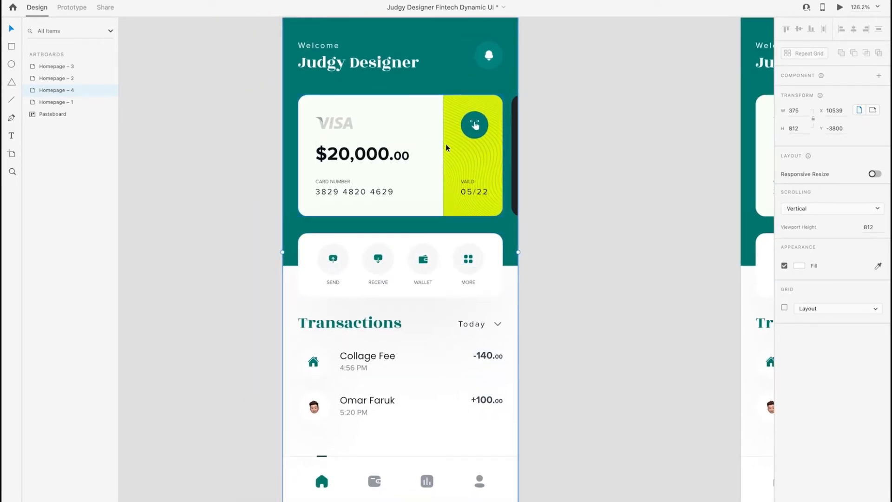
scroll(493, 90, "up", 1)
scroll(494, 90, "left", 1)
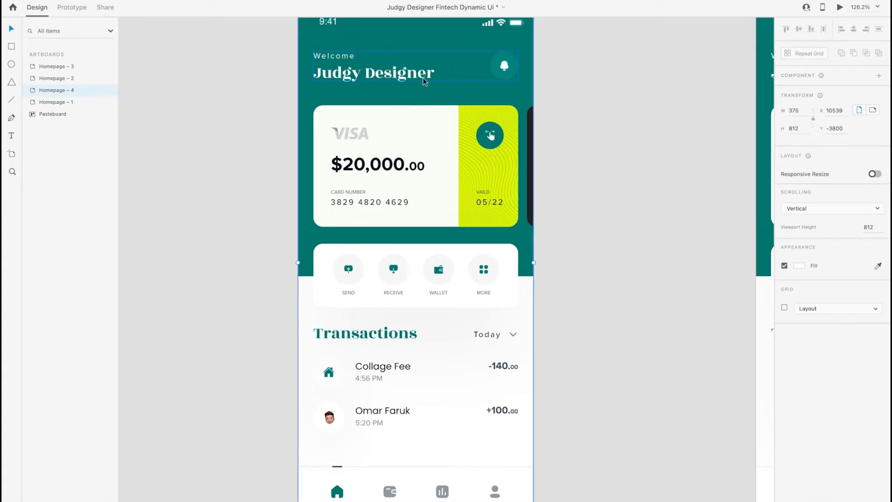
scroll(423, 77, "down", 2)
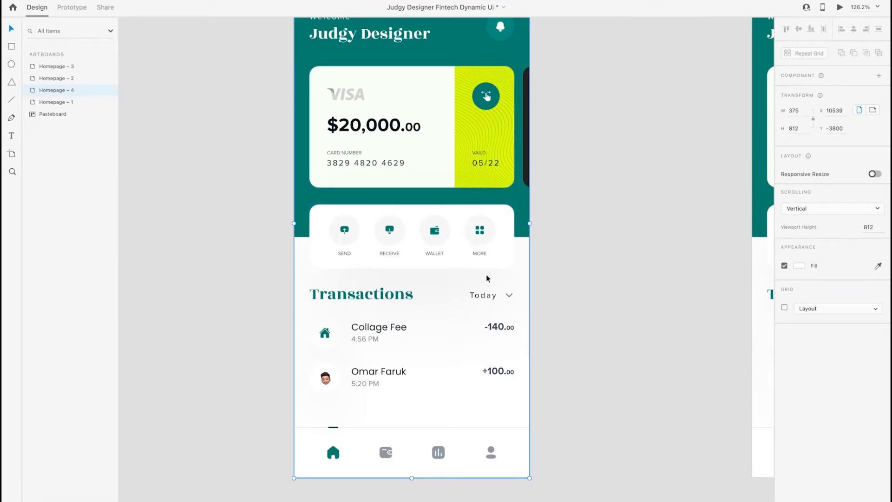
scroll(486, 268, "down", 1)
scroll(356, 239, "up", 3)
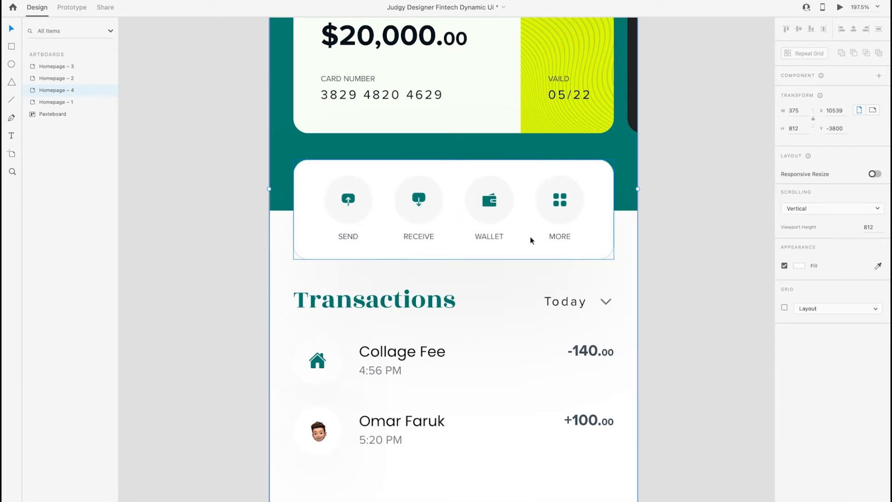
scroll(531, 237, "down", 3)
scroll(531, 237, "down", 5)
scroll(531, 238, "up", 3)
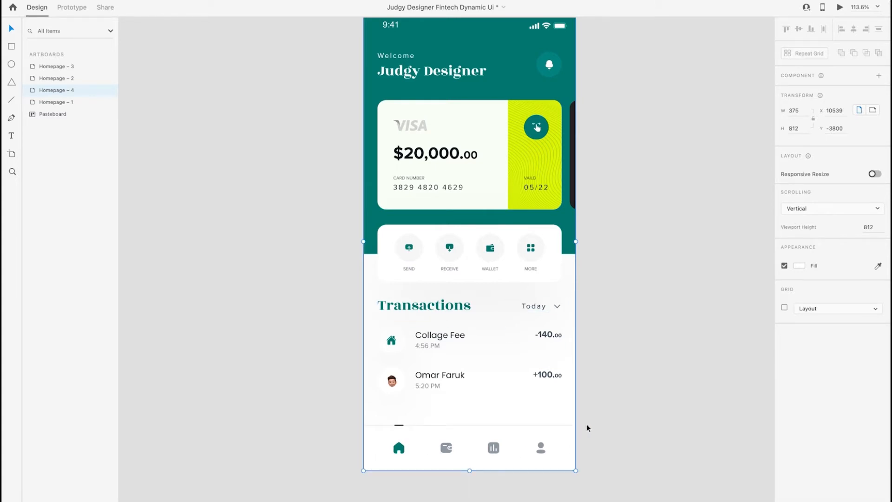
scroll(528, 343, "up", 3)
left_click(553, 285)
scroll(553, 285, "down", 3)
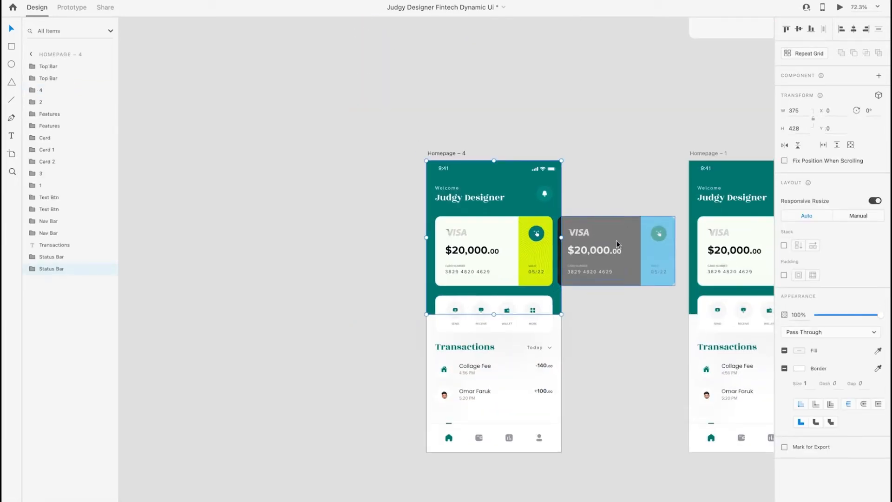
left_click(587, 303)
Inspect the visible cards and the ones extending past the artboard edges on Homepage – 4, Homepage – 1 and Homepage – 2
scroll(586, 303, "right", 3)
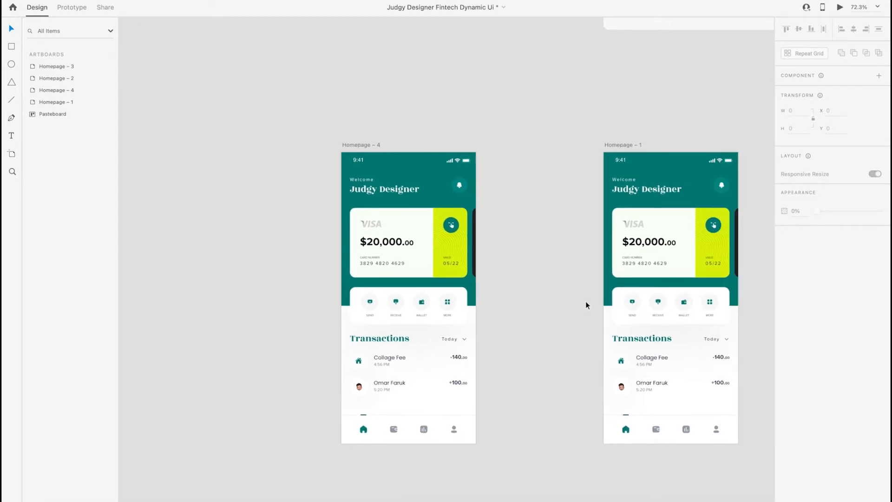
scroll(422, 294, "right", 10)
left_click(352, 252)
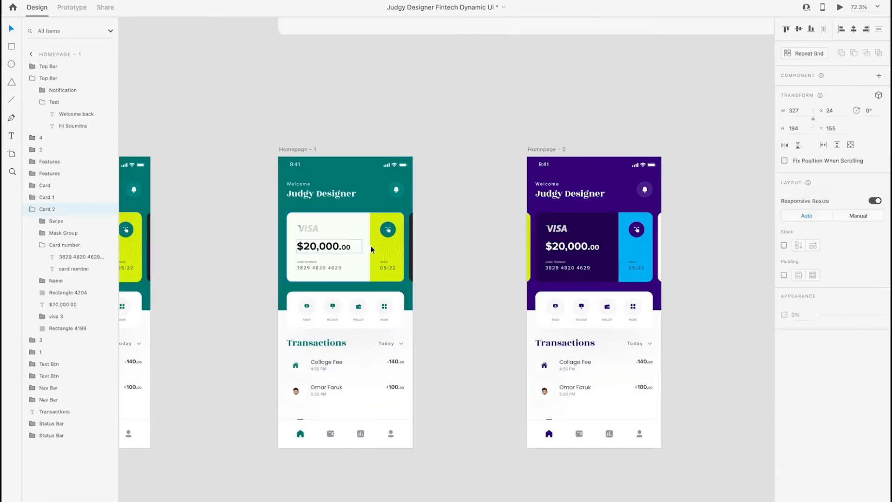
left_click(458, 235)
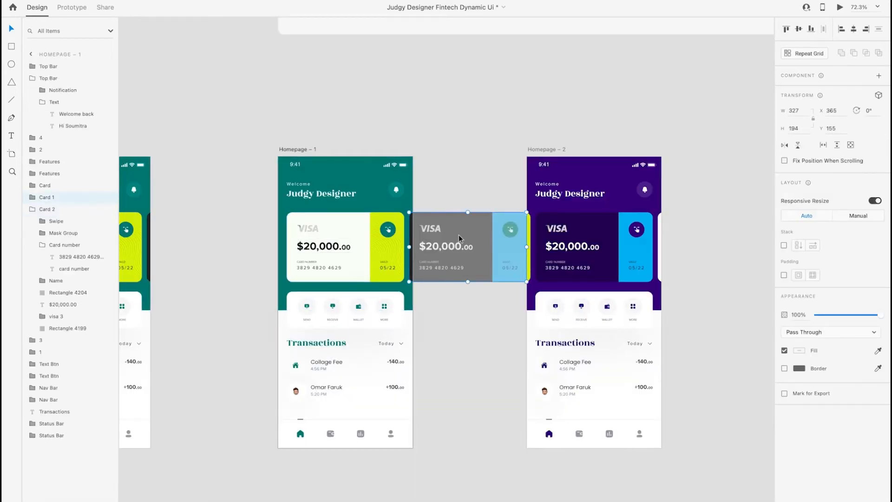
left_click(583, 238)
left_click(698, 246)
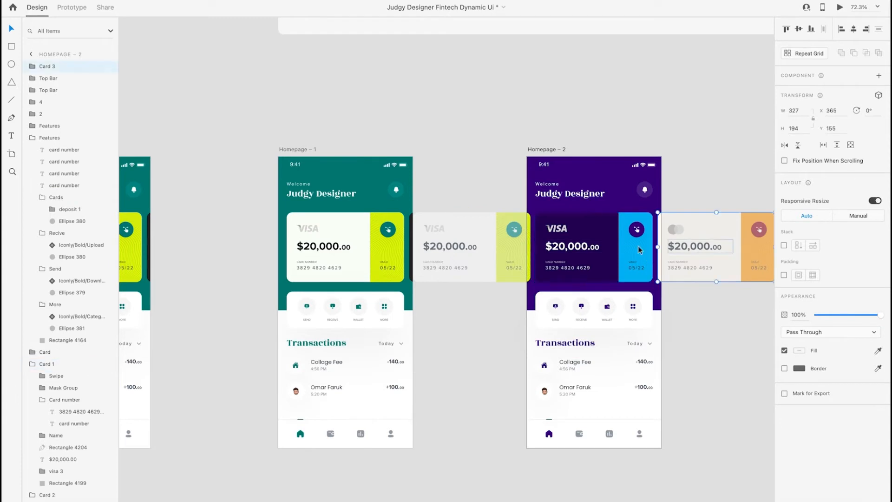
left_click(461, 168)
scroll(461, 168, "left", 3)
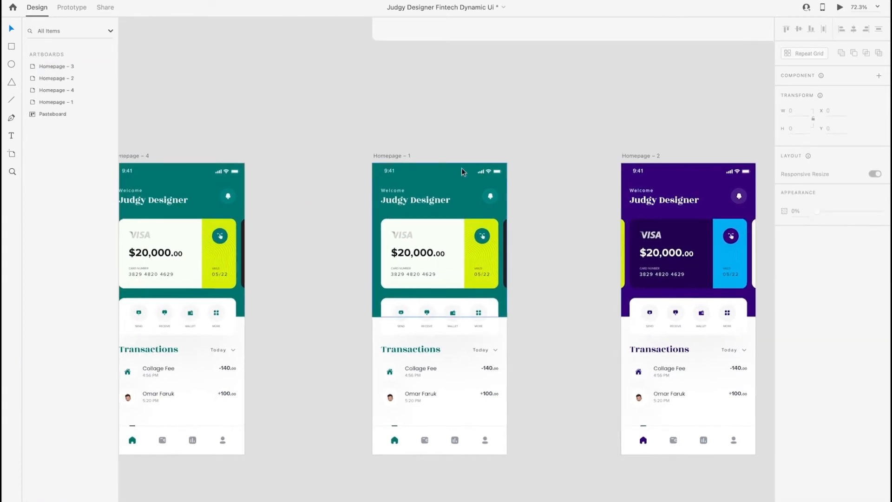
scroll(462, 168, "left", 2)
left_click(269, 234)
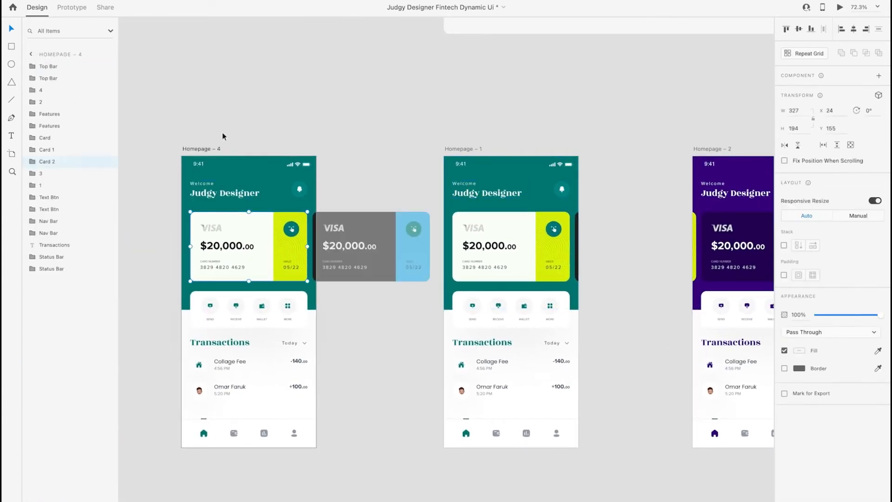
left_click(208, 148)
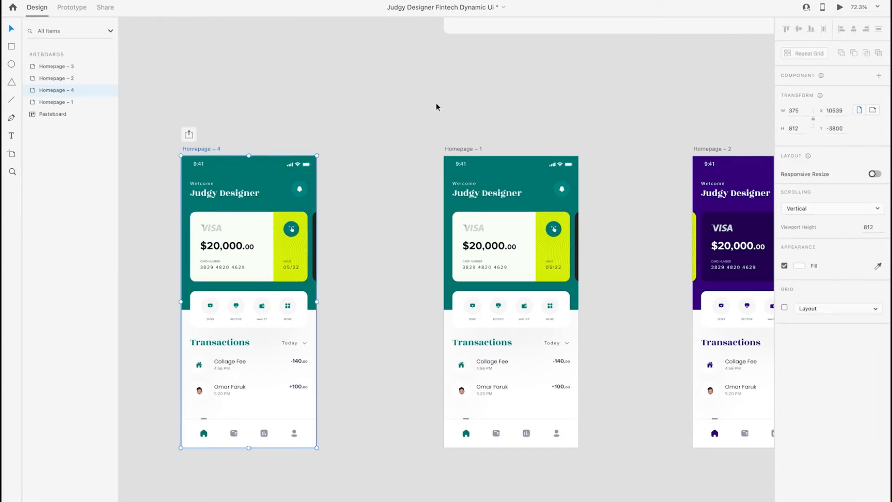
Switch to prototyping with the Homepage – 1 artboard selected so that its link to Homepage – 2 is shown
scroll(436, 102, "down", 2)
scroll(383, 149, "right", 1)
left_click(383, 149)
scroll(383, 150, "right", 2)
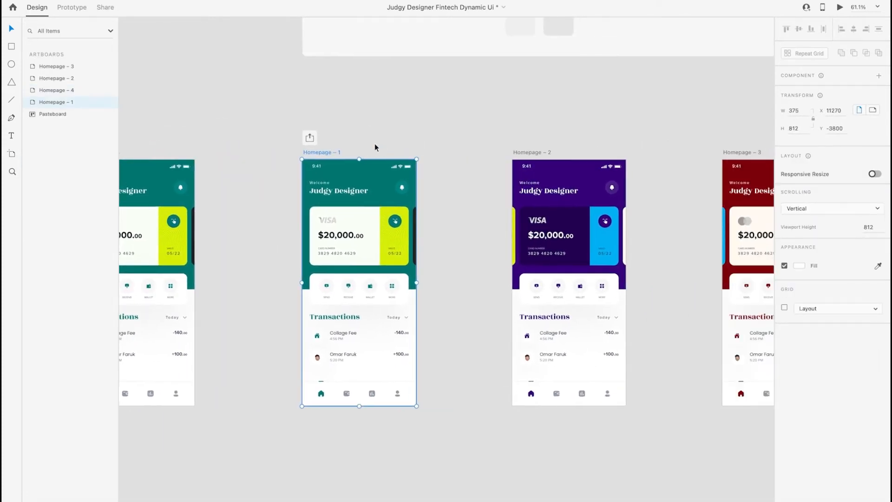
left_click(72, 8)
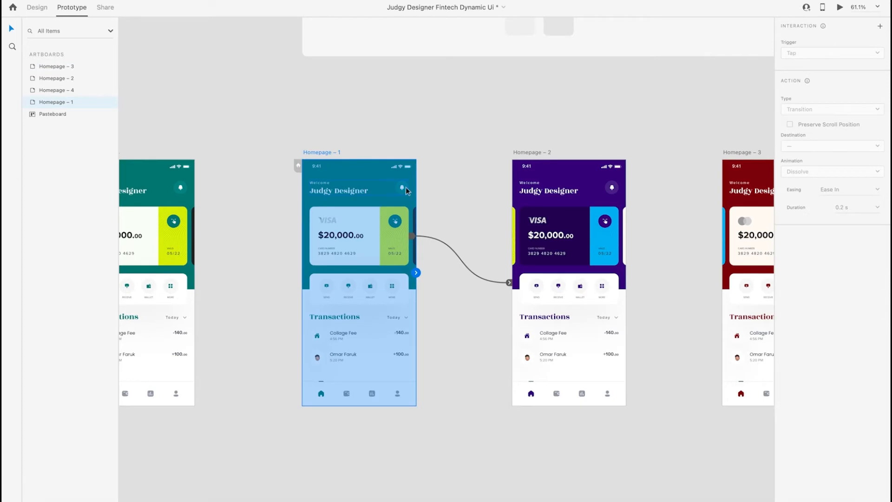
scroll(405, 187, "up", 3)
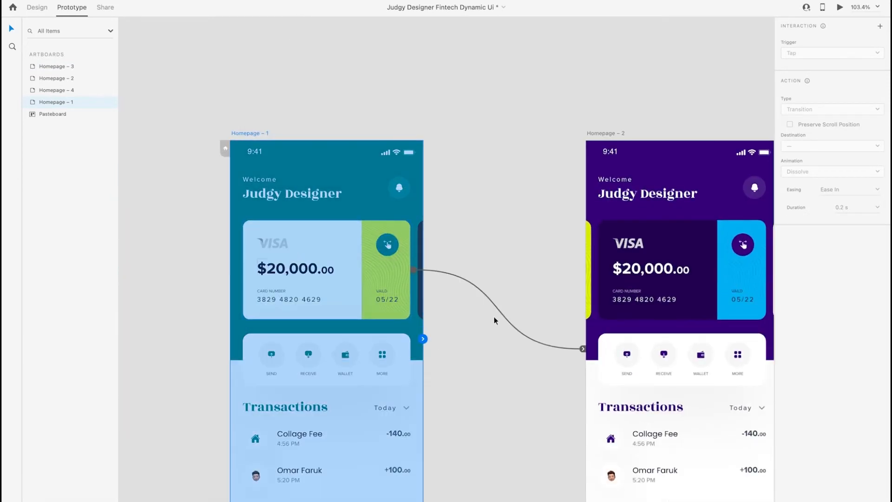
Set the easing of the Homepage – 1 card's Auto-Animate link to Homepage – 2 to Ease In-Out
left_click(495, 304)
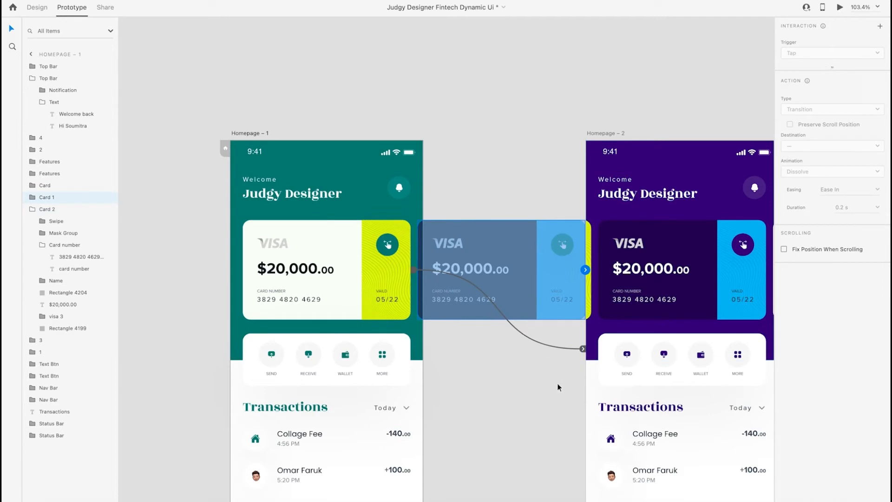
left_click(579, 346)
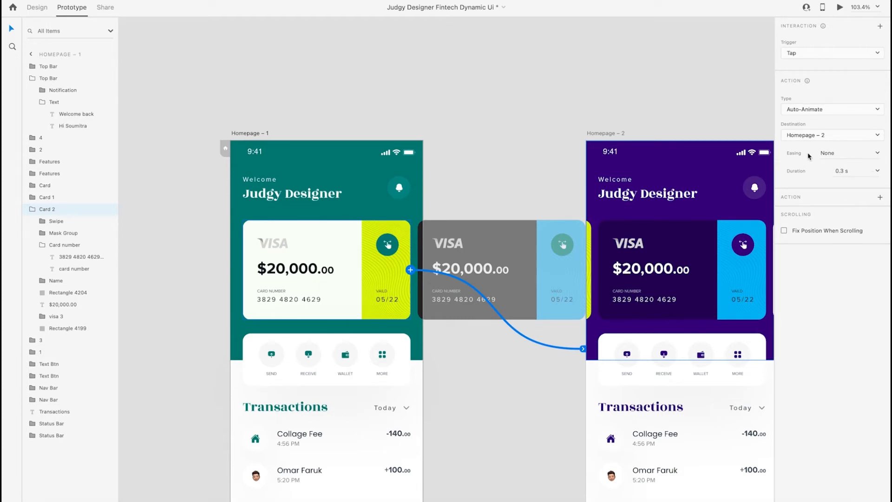
left_click(879, 153)
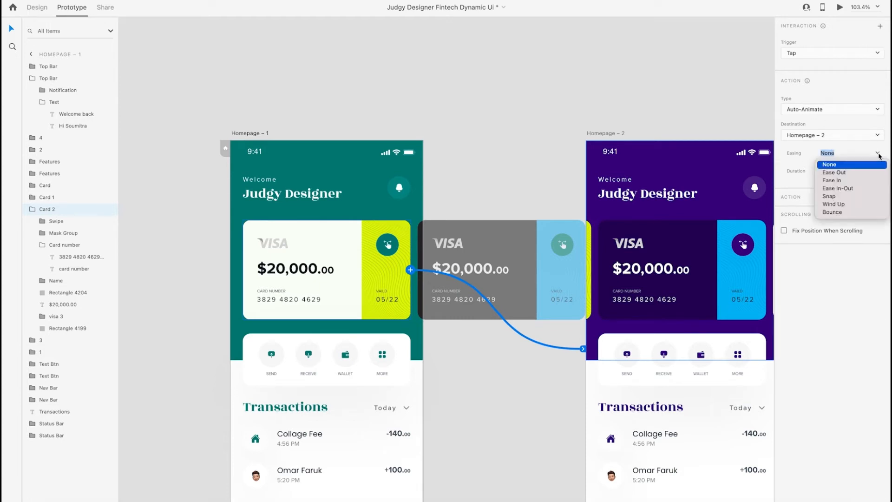
left_click(854, 188)
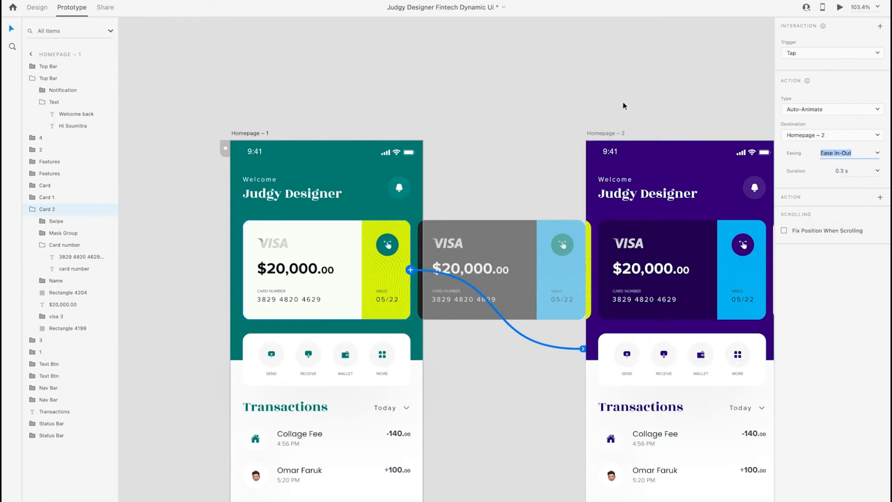
left_click(639, 102)
Set the easing of the Homepage – 2 card's Auto-Animate link to Homepage – 3 to Ease In-Out
scroll(639, 102, "down", 3)
scroll(640, 102, "left", 2)
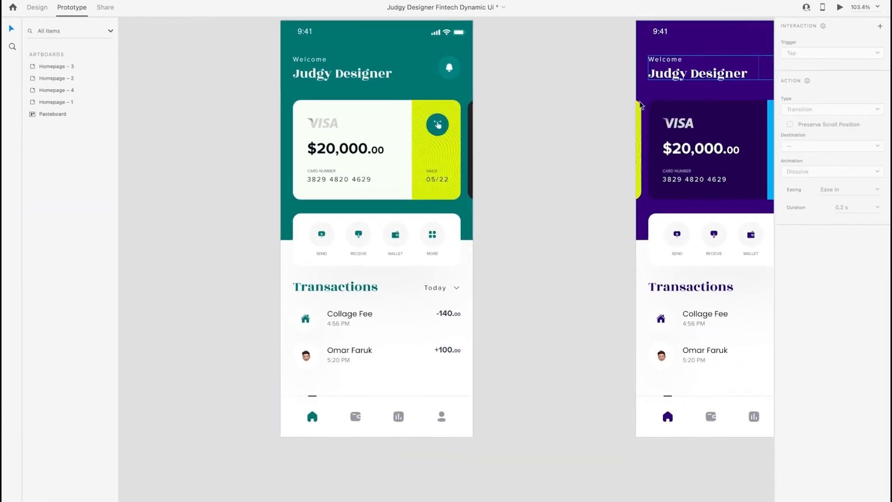
scroll(432, 267, "right", 8)
scroll(432, 266, "up", 2)
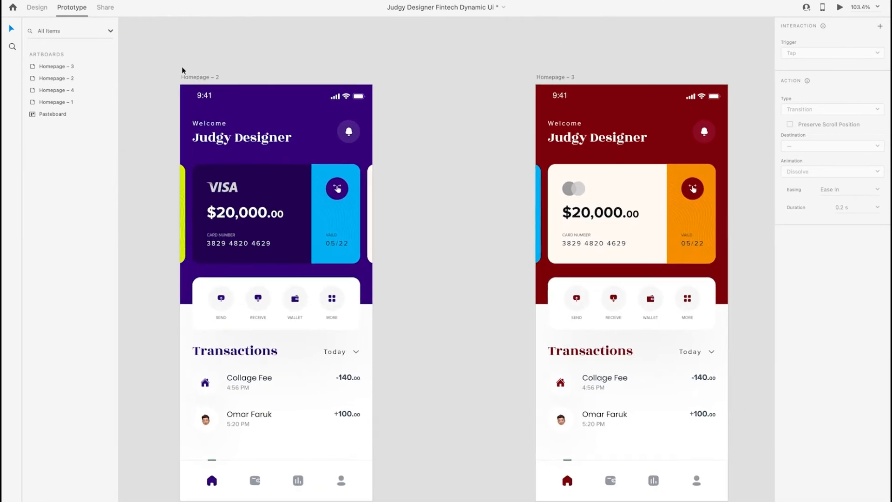
left_click(200, 80)
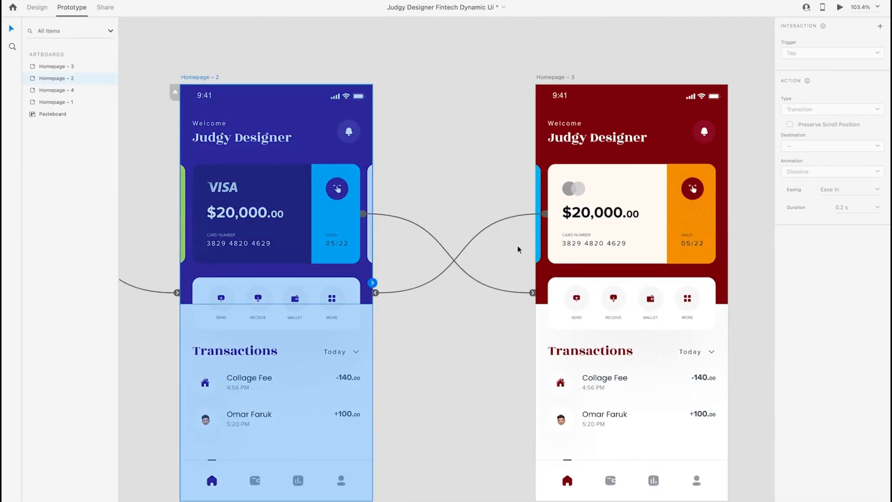
left_click(417, 225)
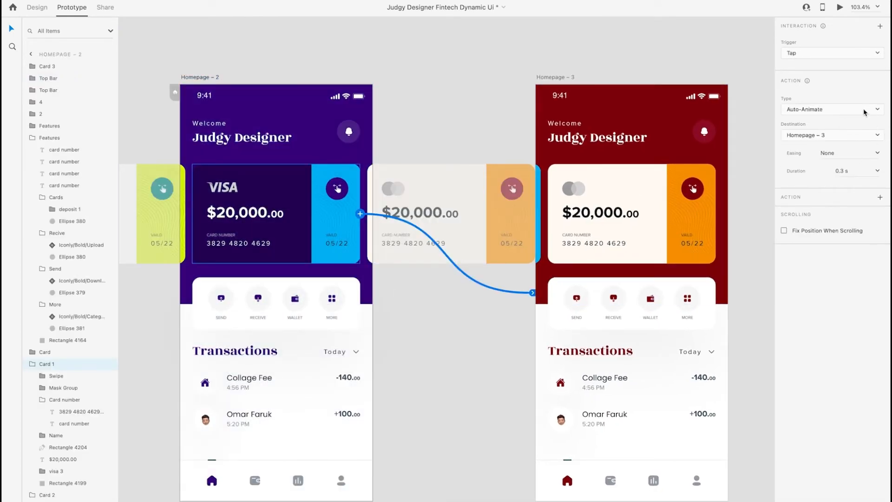
left_click(878, 154)
left_click(852, 189)
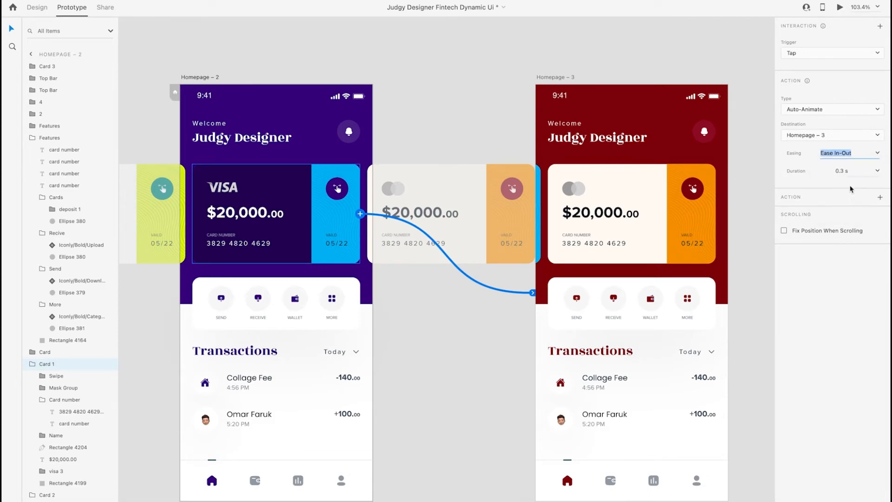
left_click(501, 53)
Set the duration of the Homepage – 1 card's link to Homepage – 2 to 0.6 s
scroll(501, 53, "down", 2)
scroll(500, 53, "left", 5)
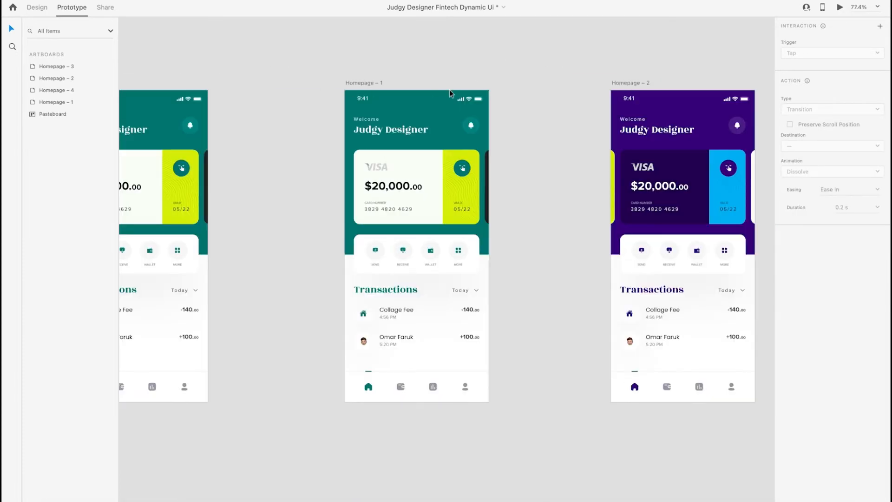
left_click(367, 83)
left_click(526, 192)
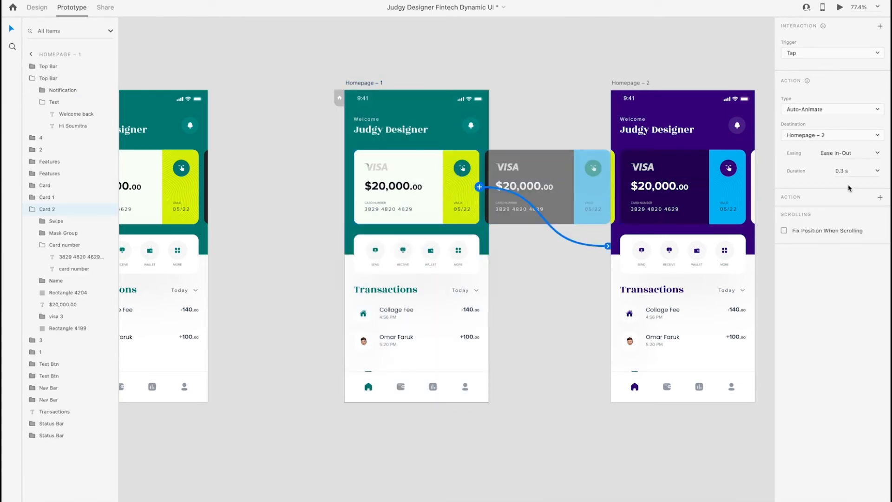
left_click(877, 171)
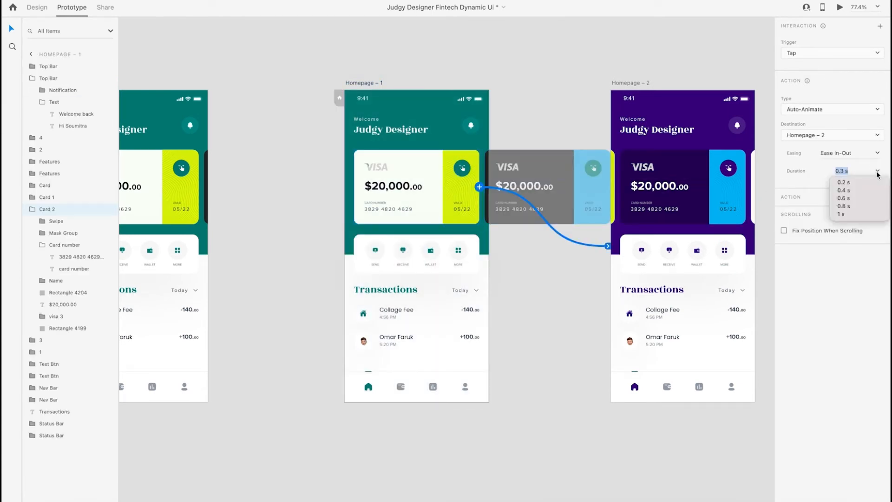
left_click(844, 198)
Set the duration of the Homepage – 3 card's link back to Homepage – 2 to 0.6 s
scroll(626, 57, "right", 3)
scroll(626, 57, "up", 2)
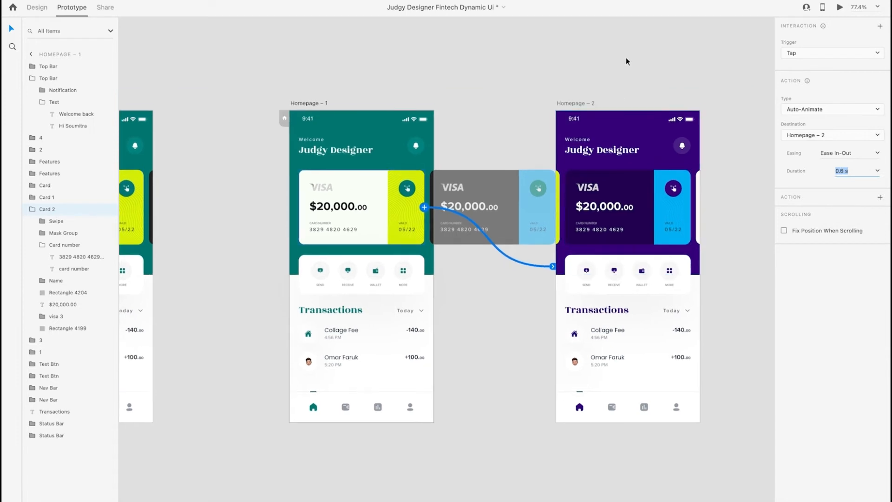
left_click(578, 114)
scroll(581, 115, "right", 5)
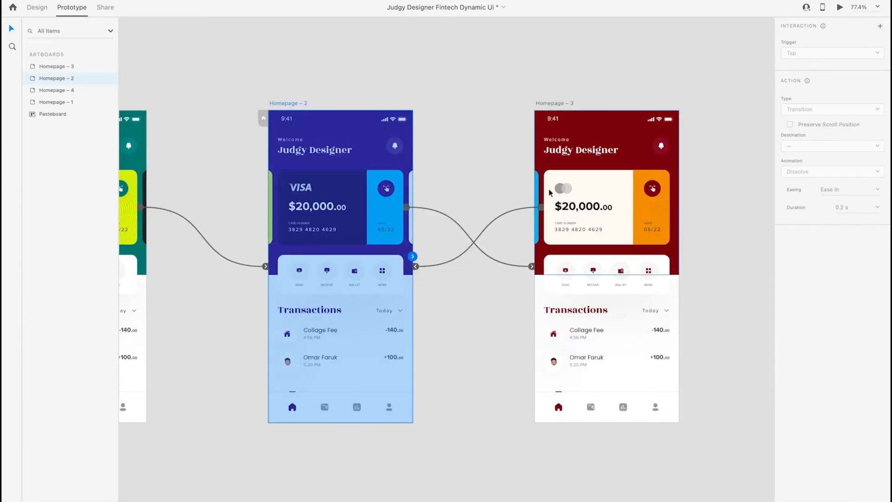
left_click(507, 213)
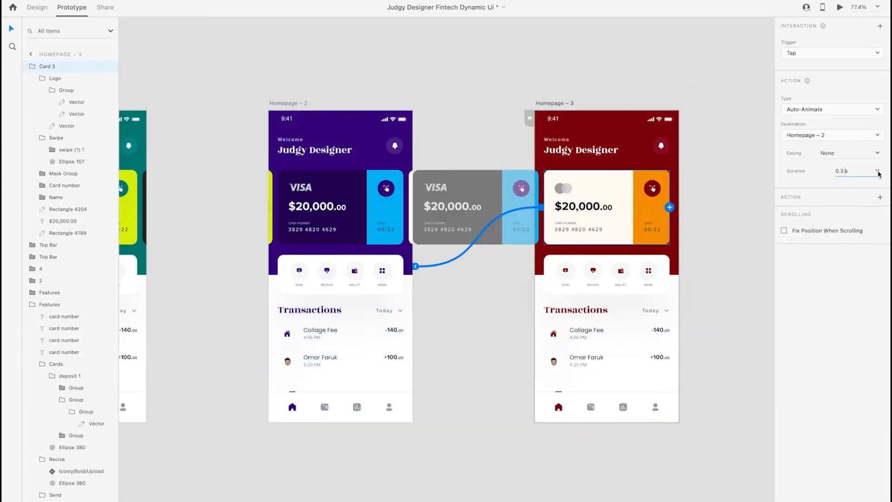
left_click(878, 171)
left_click(850, 197)
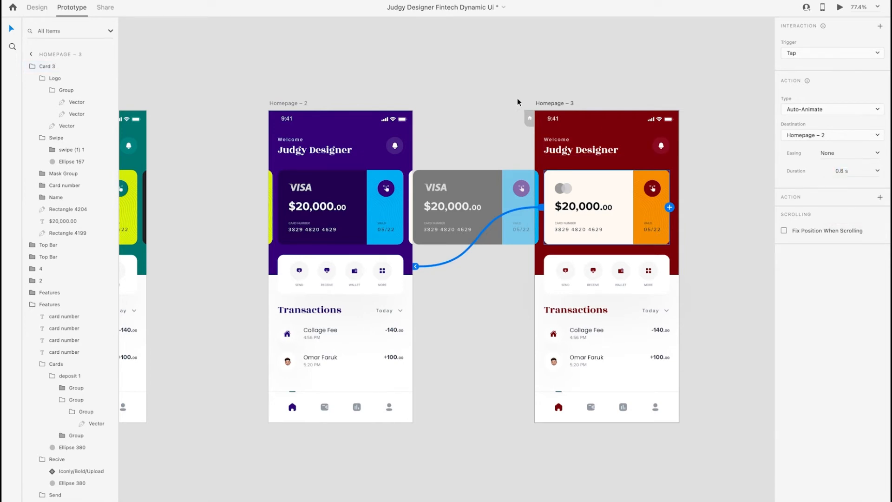
Duplicate the purple Homepage – 2 artboard and place the copy to the right of Homepage – 3
scroll(518, 99, "down", 3)
left_click(418, 92)
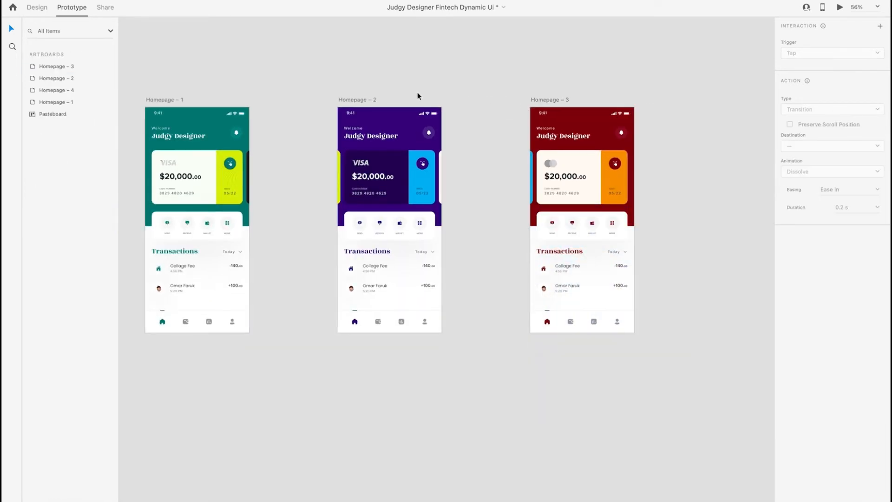
left_click(361, 100)
key("ctrl+d")
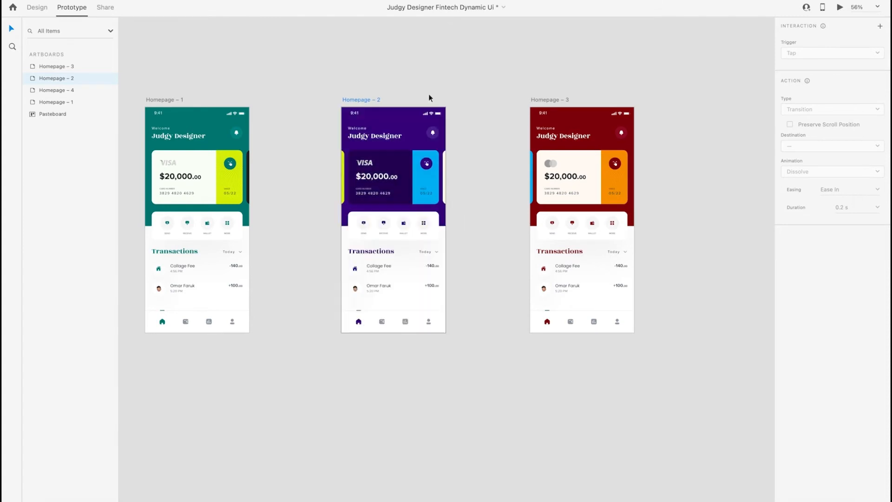
left_click_drag(705, 101, 749, 96)
scroll(623, 85, "right", 3)
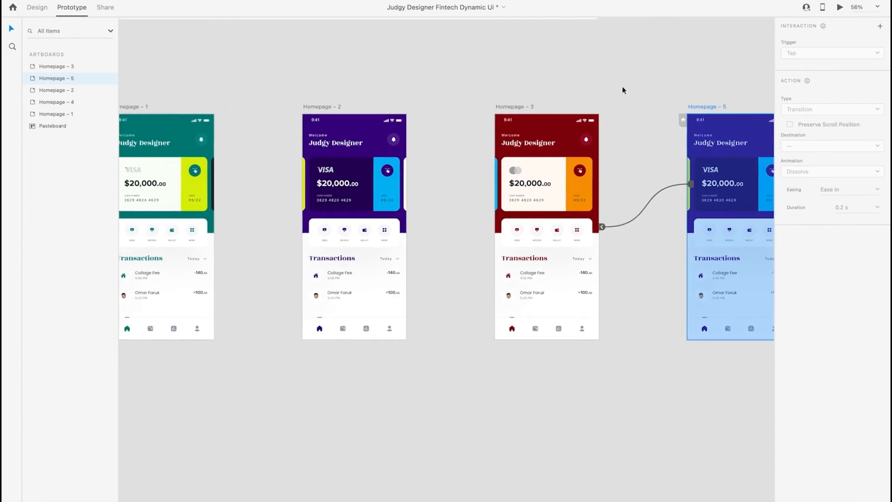
Redirect the Homepage – 3 card's link to Homepage – 5 and set its easing to Ease In-Out
left_click(520, 160)
left_click_drag(472, 184, 675, 201)
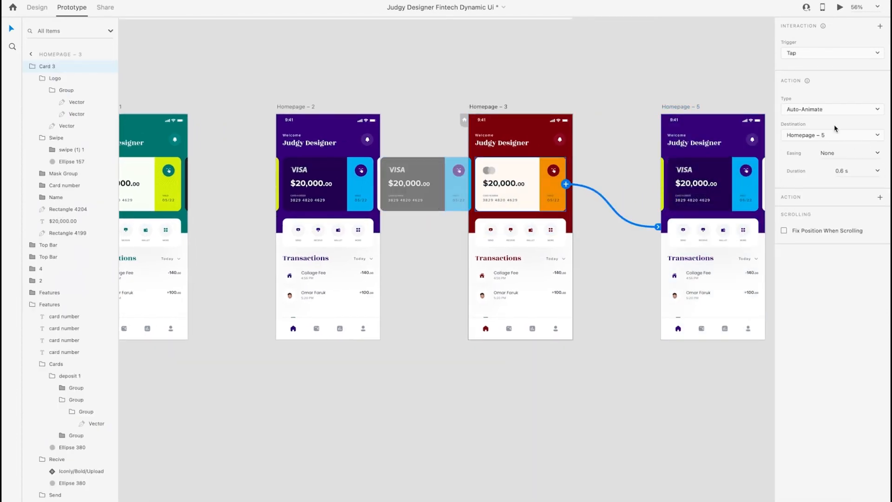
left_click(839, 114)
left_click(832, 110)
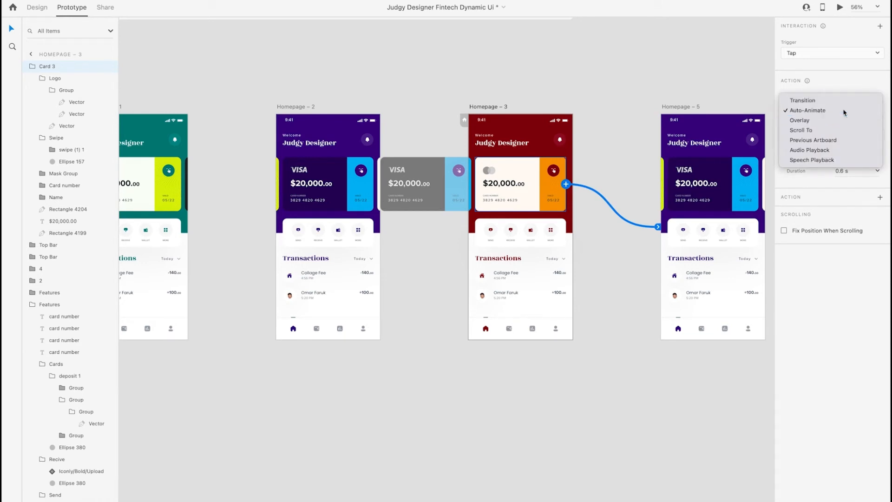
left_click(877, 155)
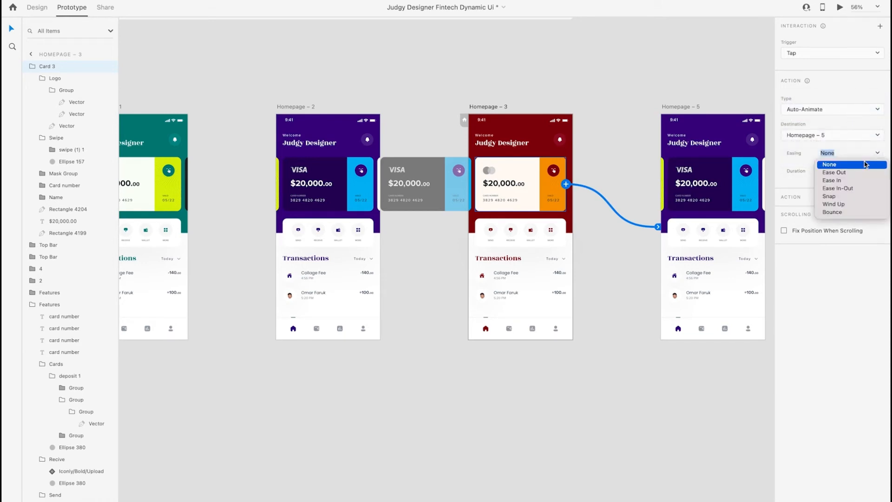
left_click(845, 188)
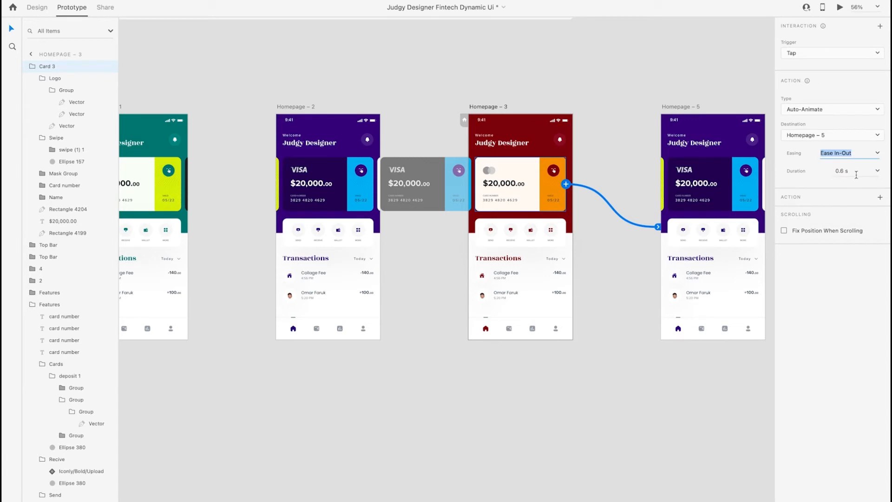
Redirect the Homepage – 5 card's link to Homepage – 1 and set its duration to 0.6 s
left_click(685, 104)
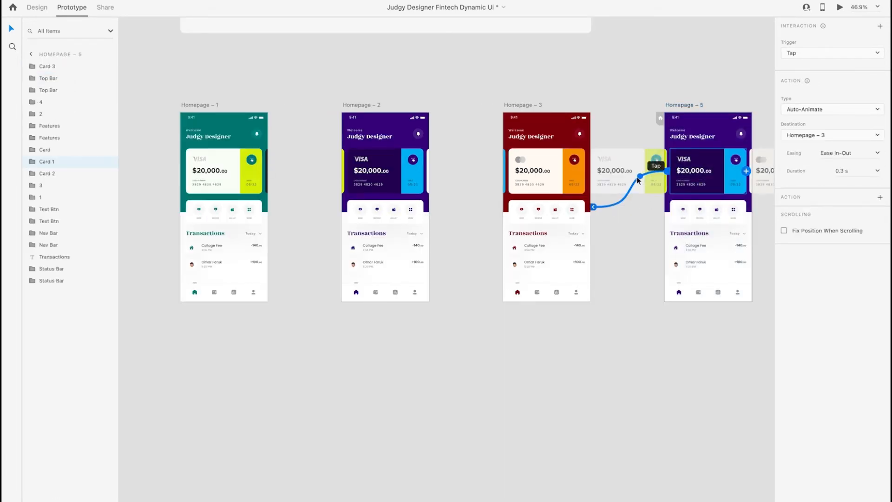
left_click_drag(614, 207, 250, 234)
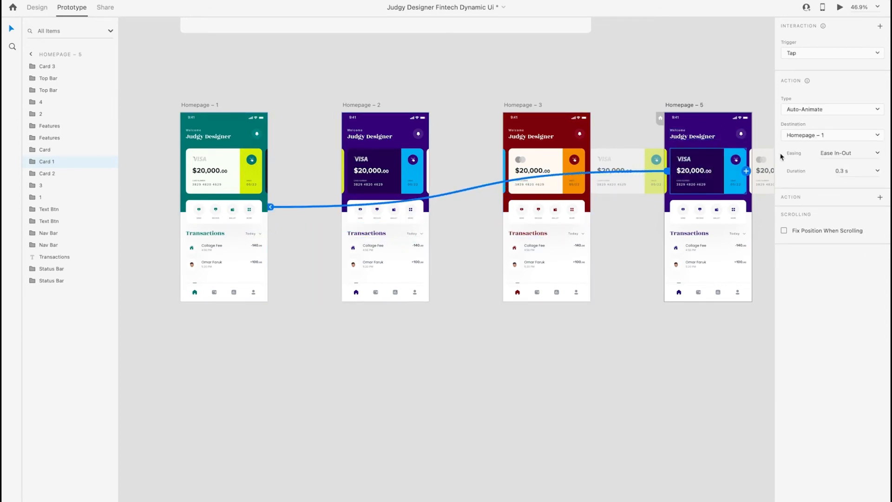
left_click(878, 171)
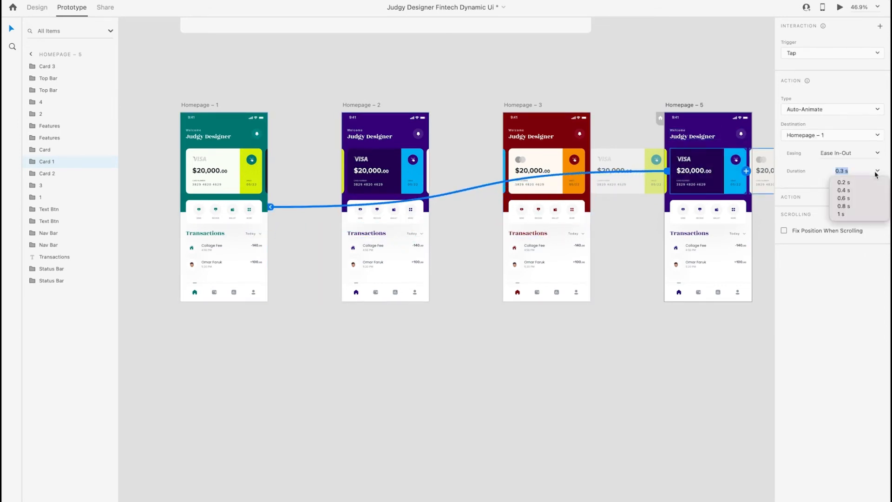
left_click(853, 197)
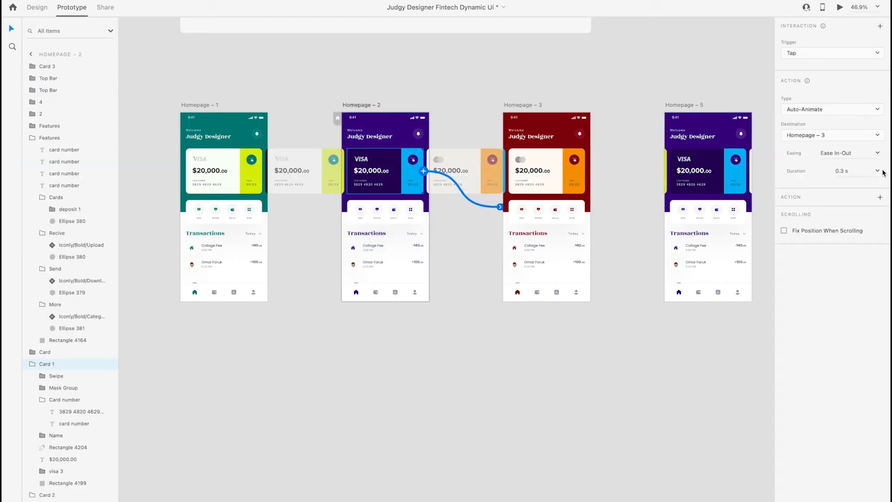
Set the duration of the Homepage – 2 card's link to Homepage – 3 to 0.6 s
left_click(881, 172)
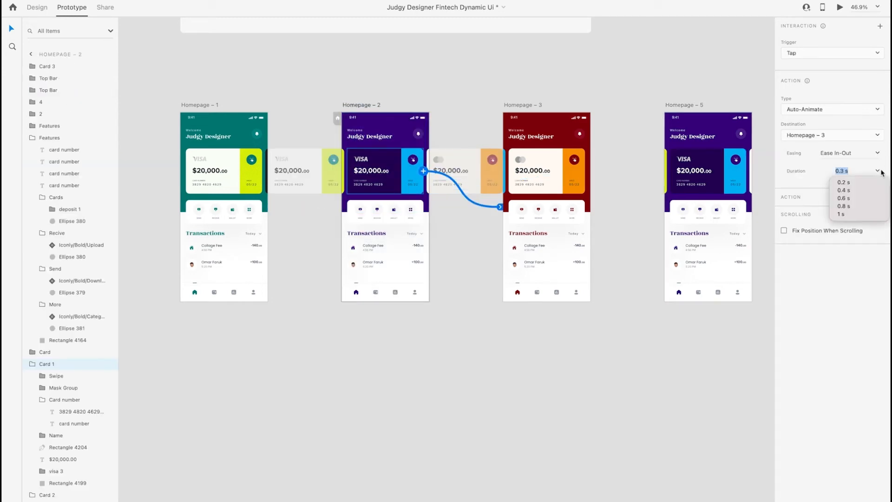
left_click(859, 199)
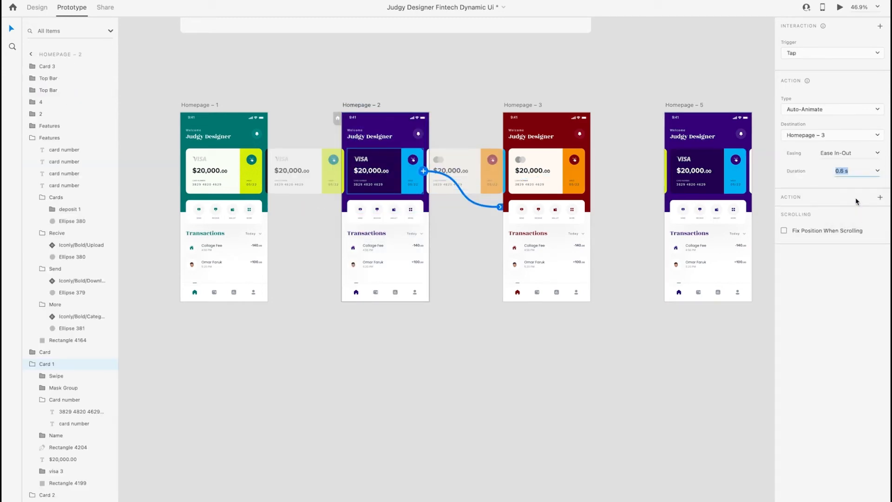
left_click(306, 93)
Preview the prototype from Homepage – 1 and tap repeatedly through the cards to test the transitions between the colour themes
left_click(238, 135)
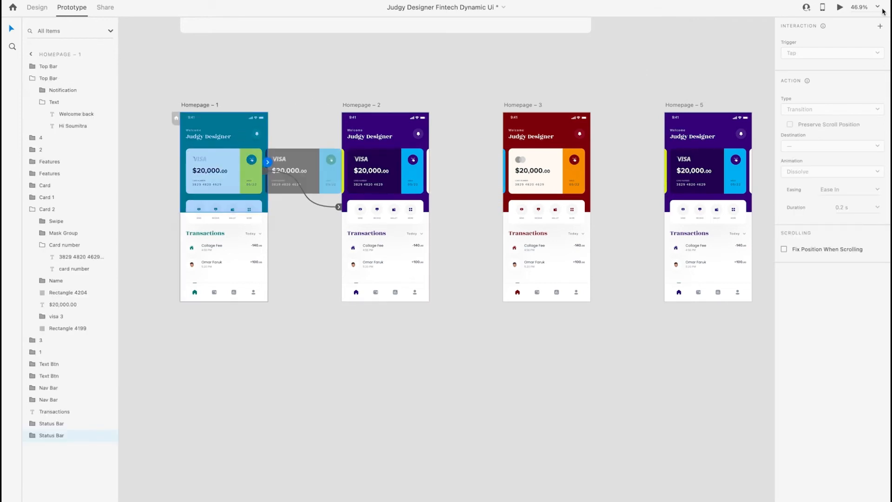
left_click(842, 7)
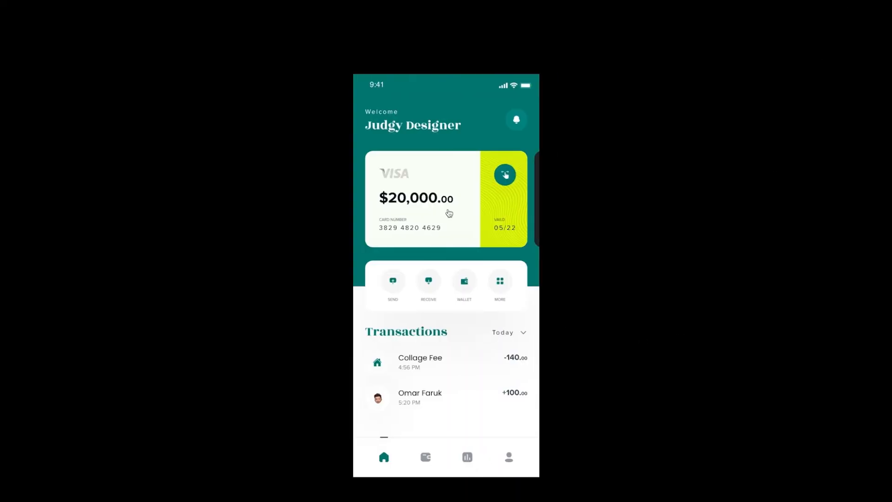
left_click(449, 213)
left_click(449, 213)
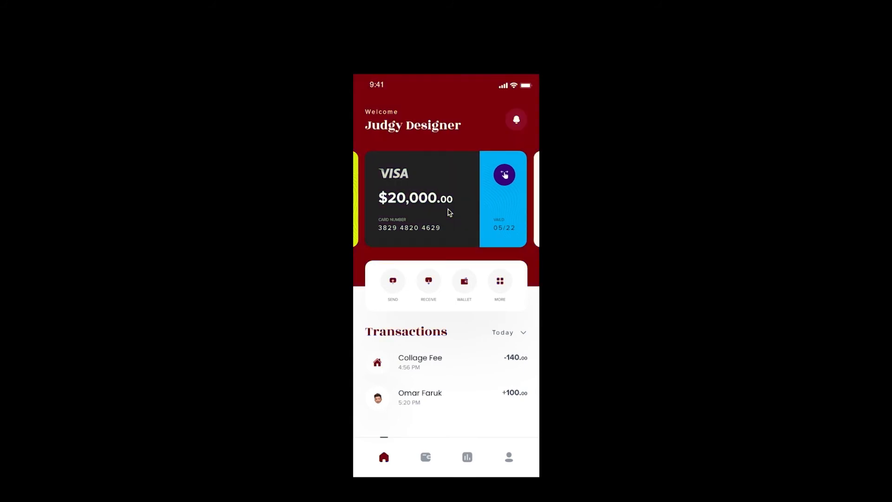
left_click(449, 213)
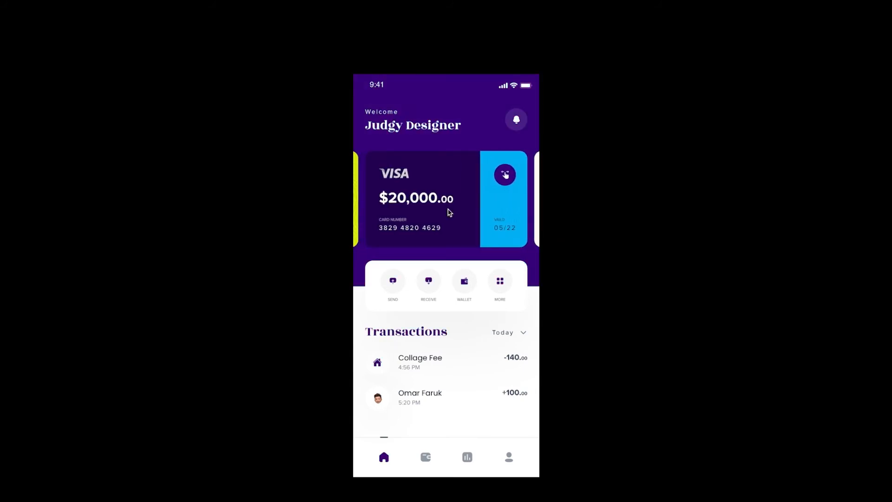
left_click(449, 213)
left_click(449, 213)
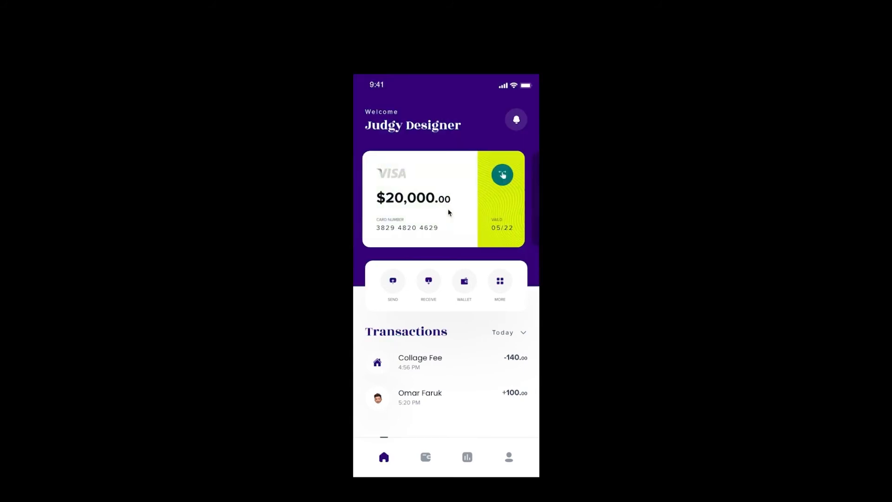
left_click(449, 213)
left_click(449, 213)
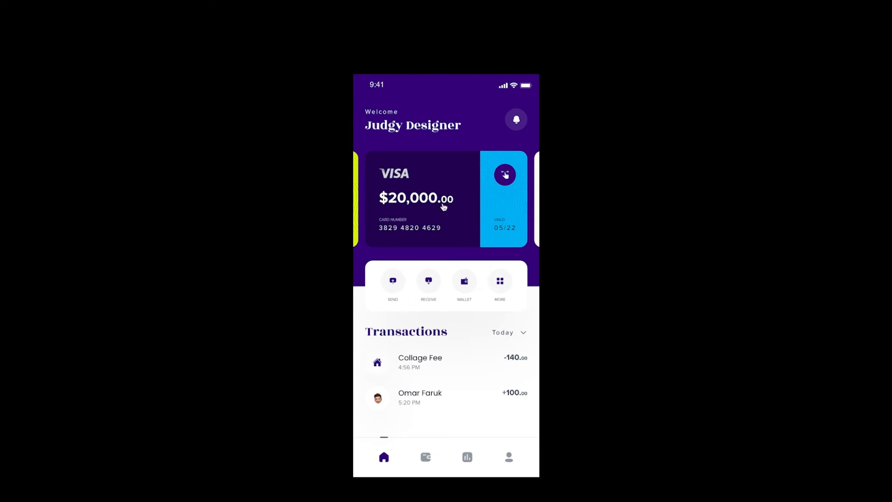
left_click(389, 213)
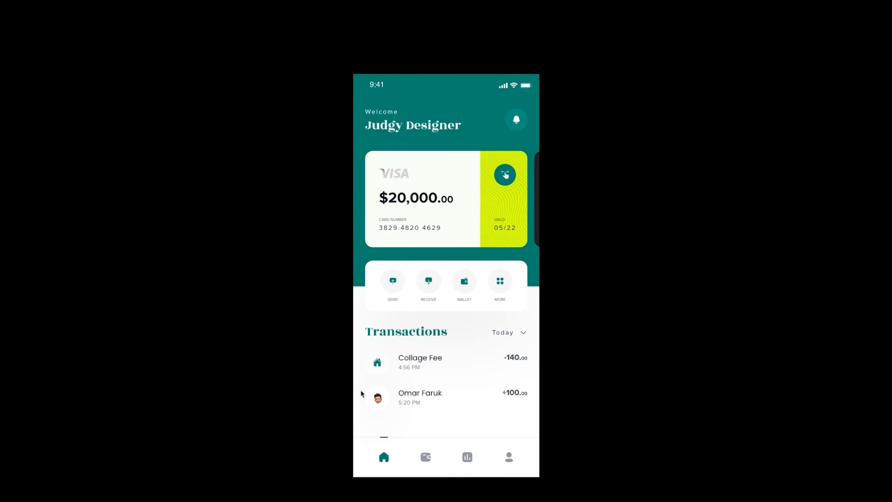
left_click(465, 196)
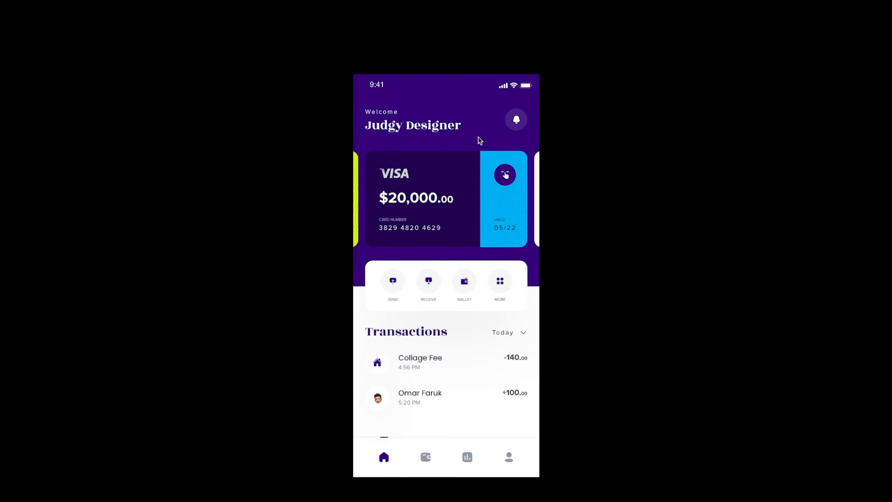
left_click(451, 196)
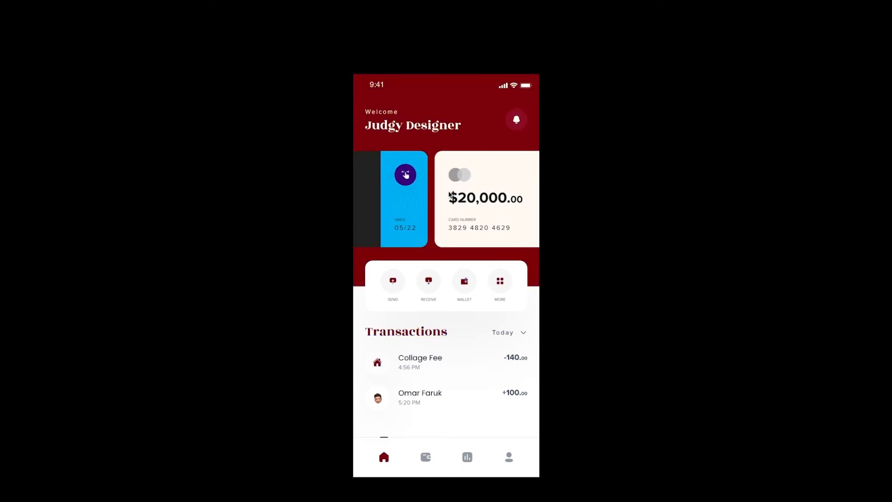
left_click(450, 195)
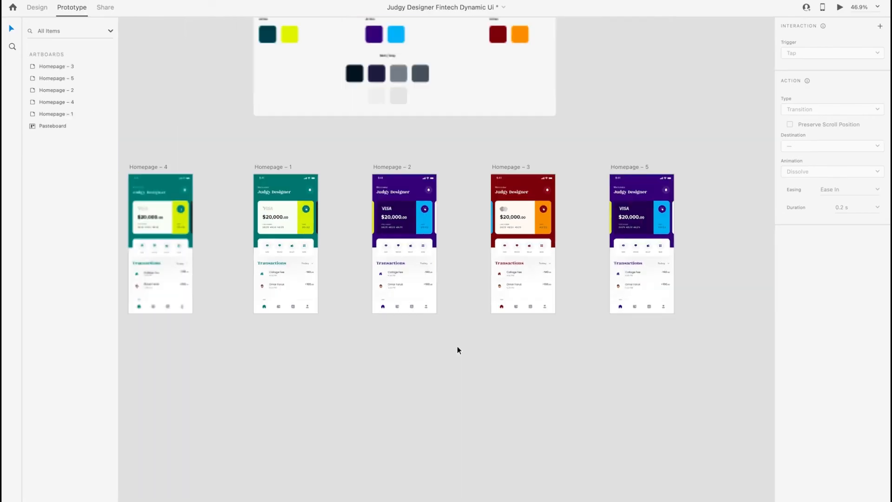
Move the Homepage – 4 artboard out of the row to the empty canvas below Homepage – 1
scroll(458, 347, "down", 3)
scroll(457, 347, "left", 2)
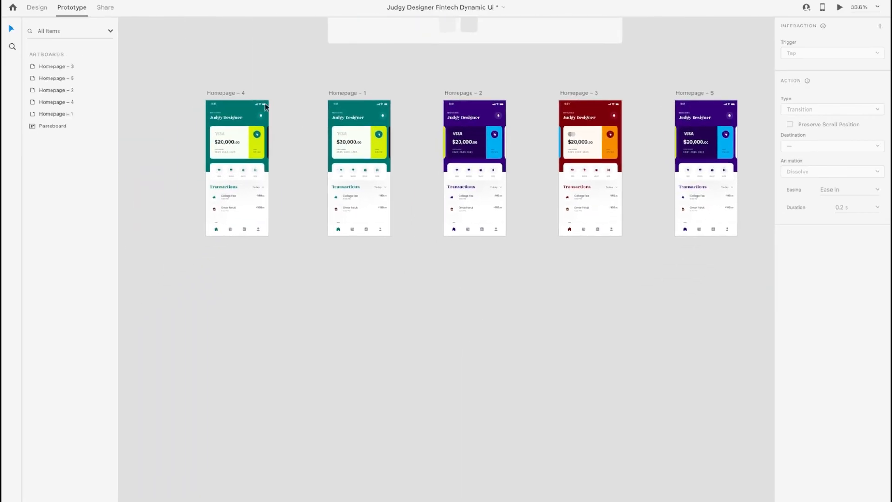
left_click_drag(230, 93, 359, 330)
left_click(435, 301)
Examine the Typography and Color style guide sections above the homepage artboards
scroll(434, 300, "up", 5)
scroll(435, 301, "up", 5)
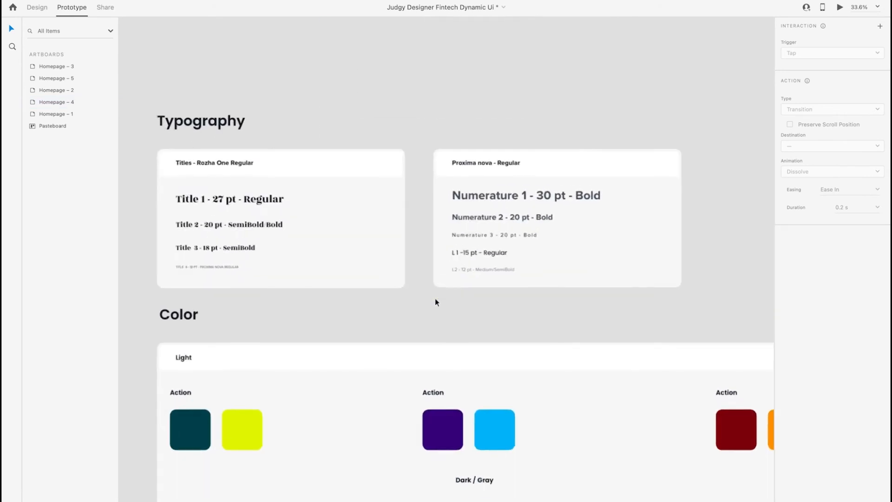
scroll(435, 301, "down", 2)
scroll(435, 301, "up", 5)
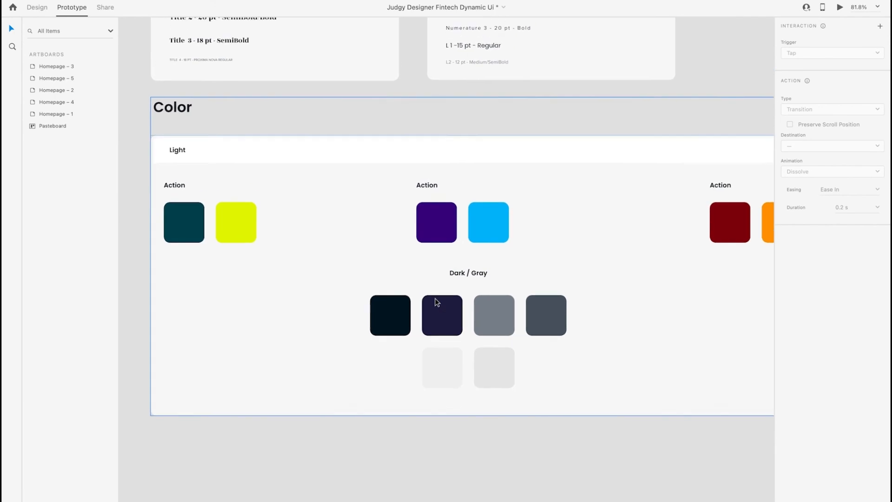
scroll(436, 301, "up", 5)
scroll(484, 225, "down", 2)
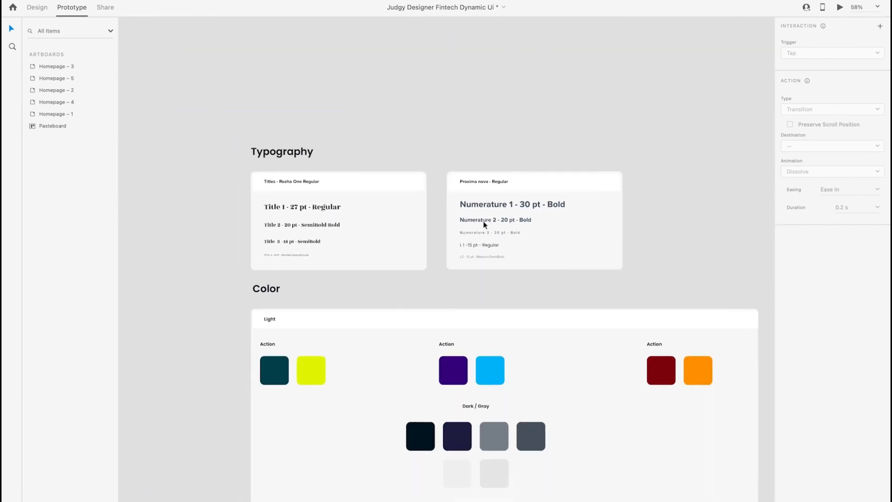
scroll(484, 224, "down", 10)
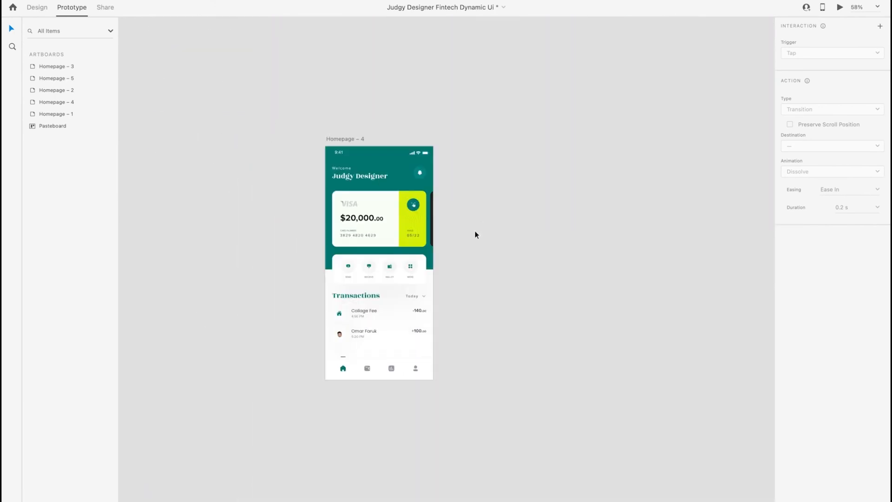
Examine the text styling of the Collage Fee transaction amount and the card balance on Homepage – 4
scroll(373, 312, "up", 5)
scroll(303, 176, "down", 2)
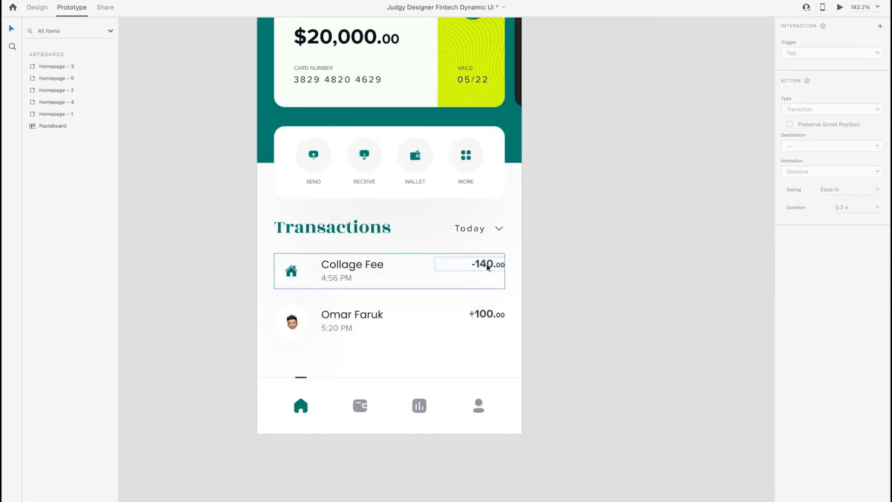
double_click(487, 267)
left_click(547, 265)
scroll(477, 269, "up", 3)
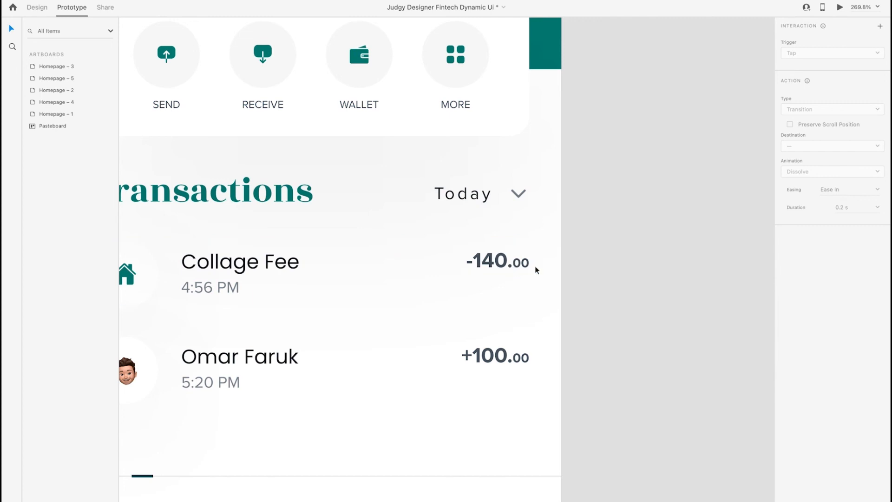
double_click(497, 266)
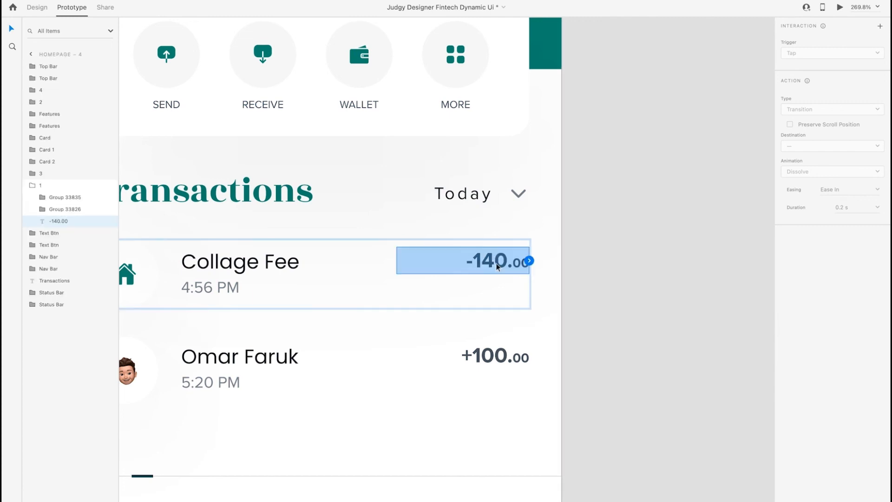
left_click(574, 246)
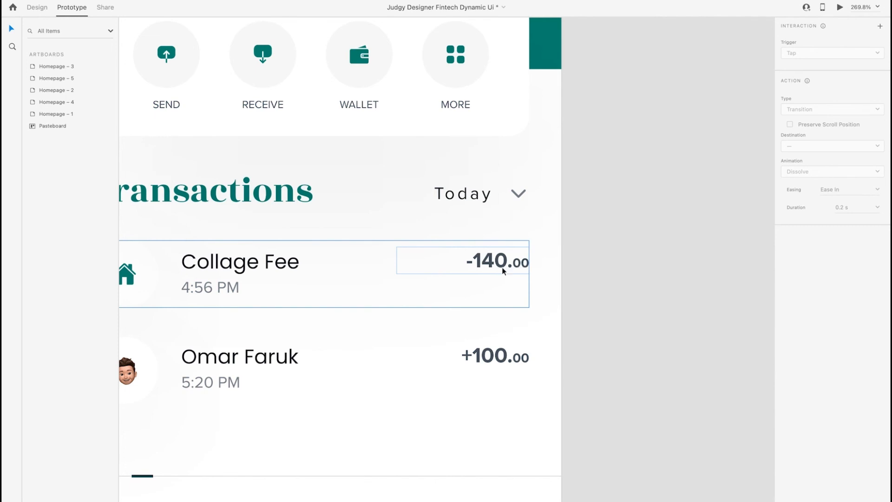
scroll(504, 271, "up", 8)
scroll(503, 271, "left", 3)
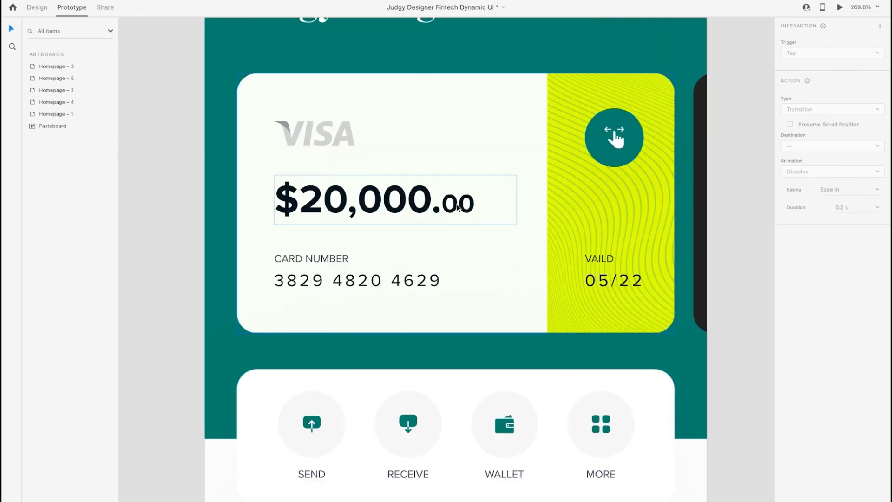
Review the overall Homepage – 4 layout, from the header and card down to the transactions and navigation bar
scroll(408, 208, "down", 5)
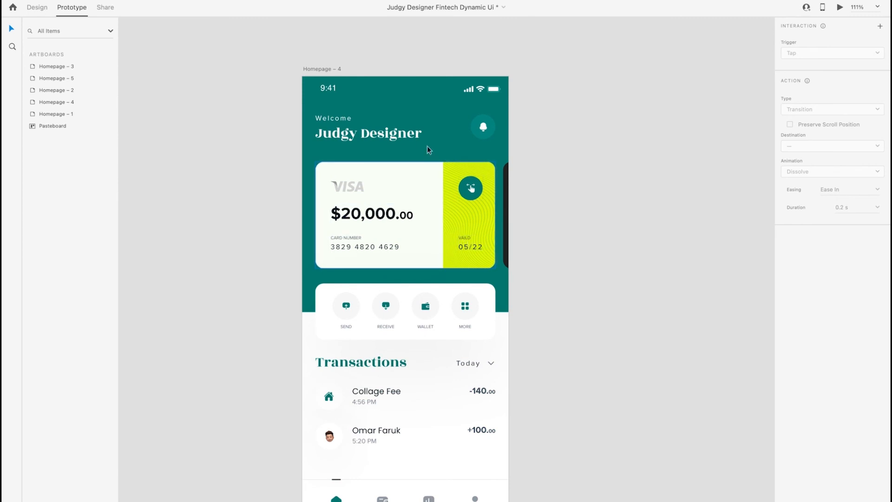
scroll(409, 192, "down", 5)
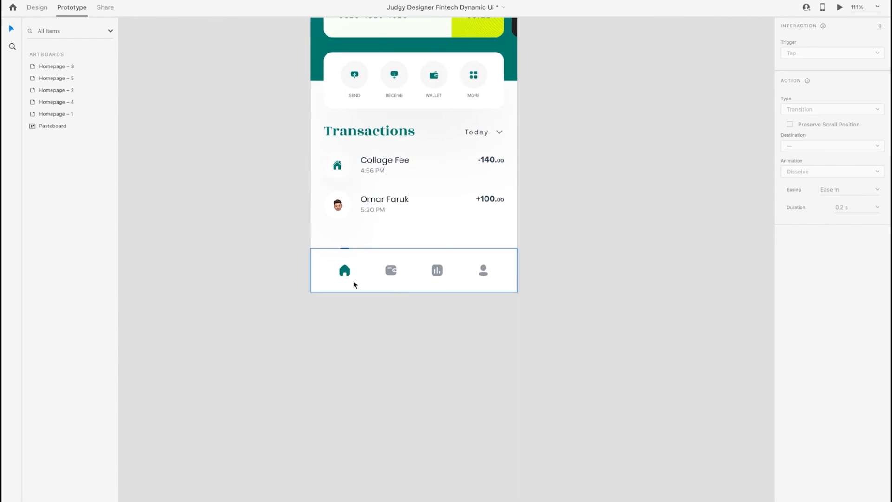
scroll(440, 249, "down", 5)
scroll(440, 249, "up", 3)
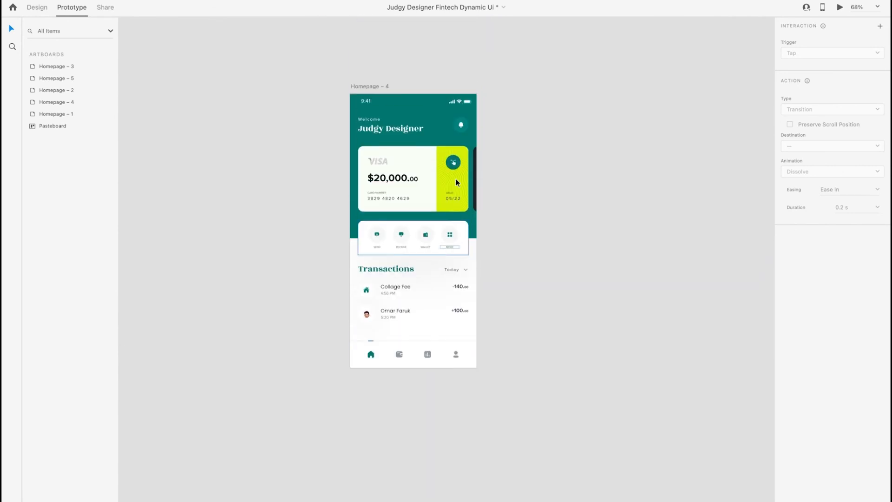
left_click(411, 170)
left_click(406, 63)
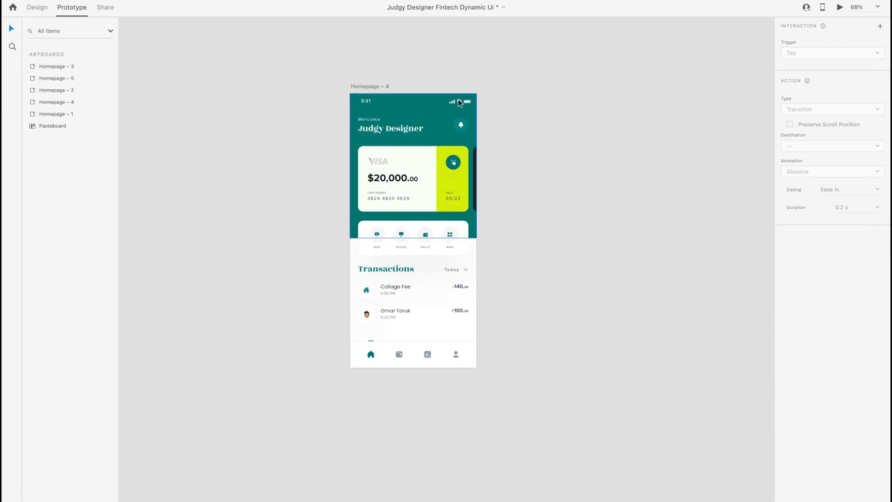
scroll(488, 203, "up", 2)
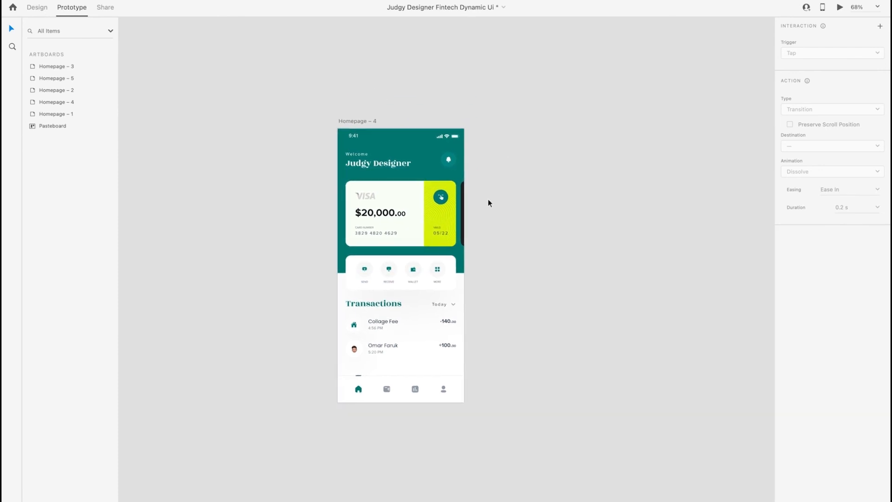
scroll(395, 258, "up", 3)
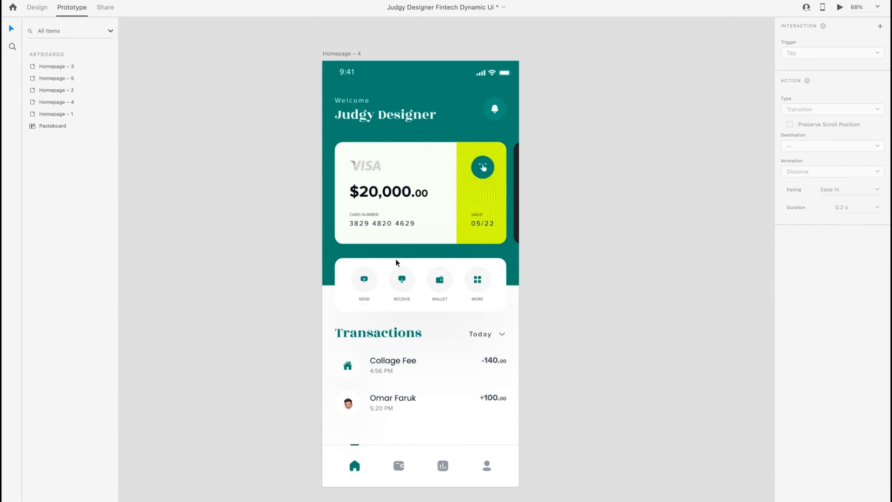